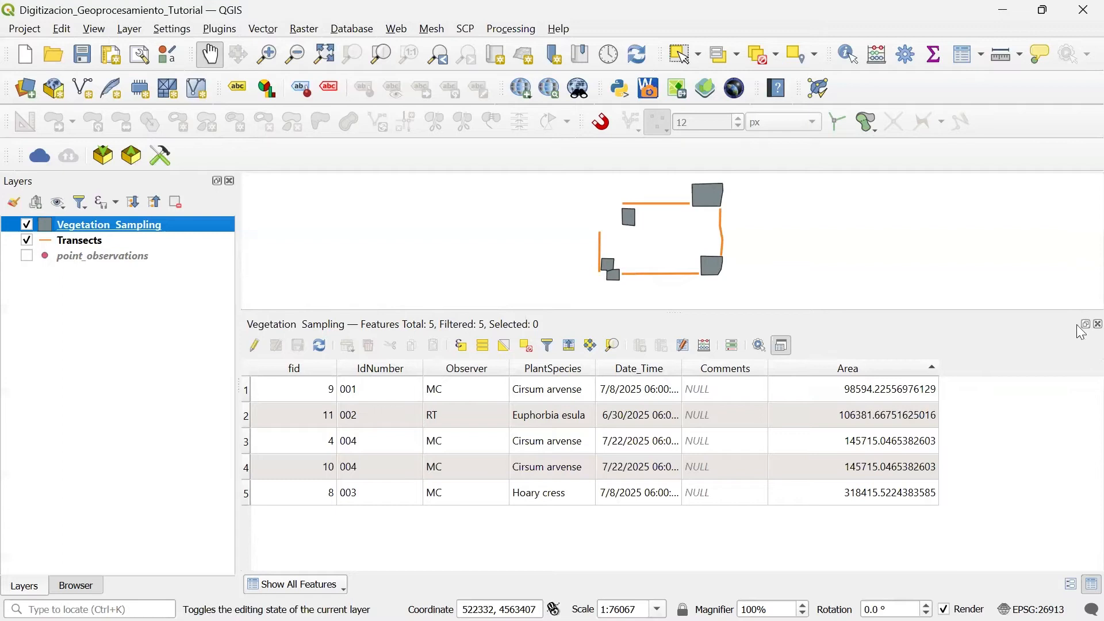
Step: Close the Vegetation_Sampling attribute table and enable the Advanced Digitizing Toolbar
{"action": "left_click", "coordinate": [1099, 324]}
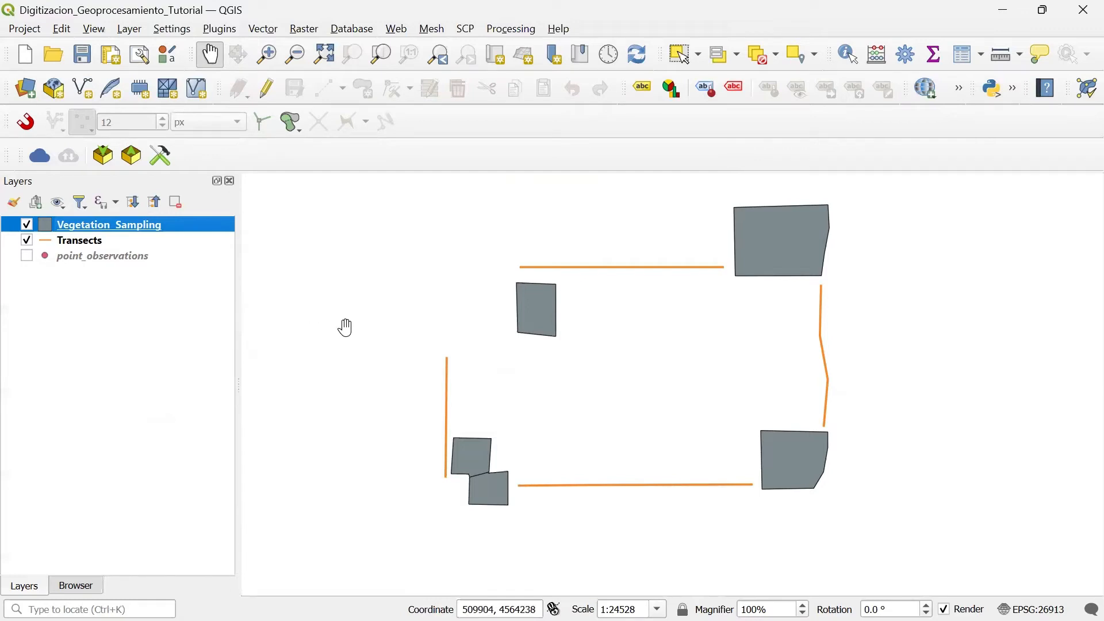
{"action": "left_click", "coordinate": [99, 28]}
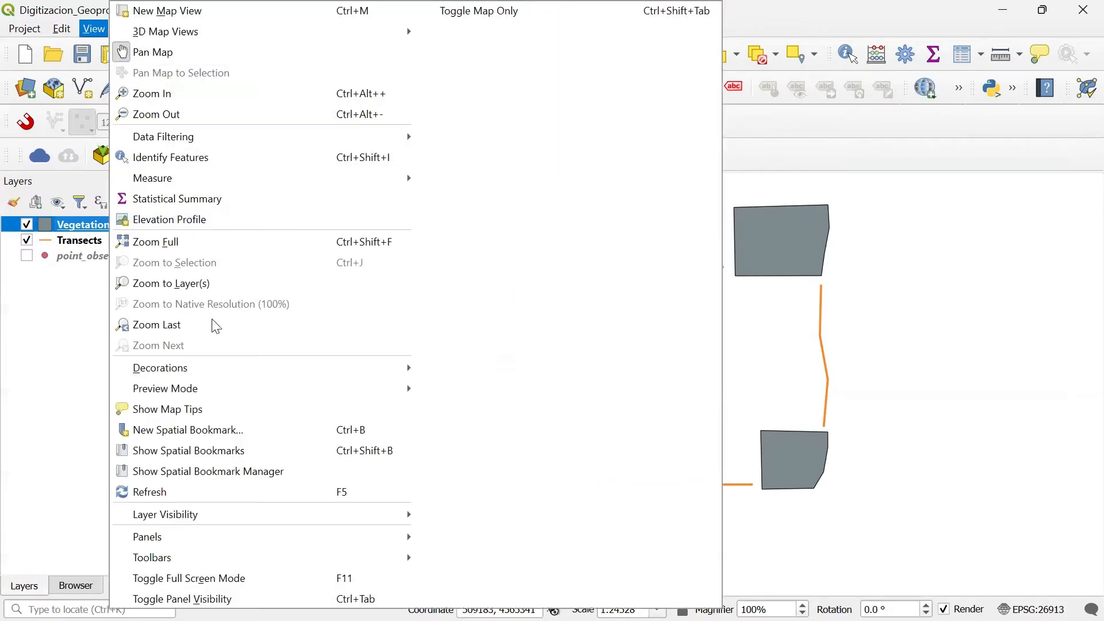
{"action": "mouse_move", "coordinate": [186, 559]}
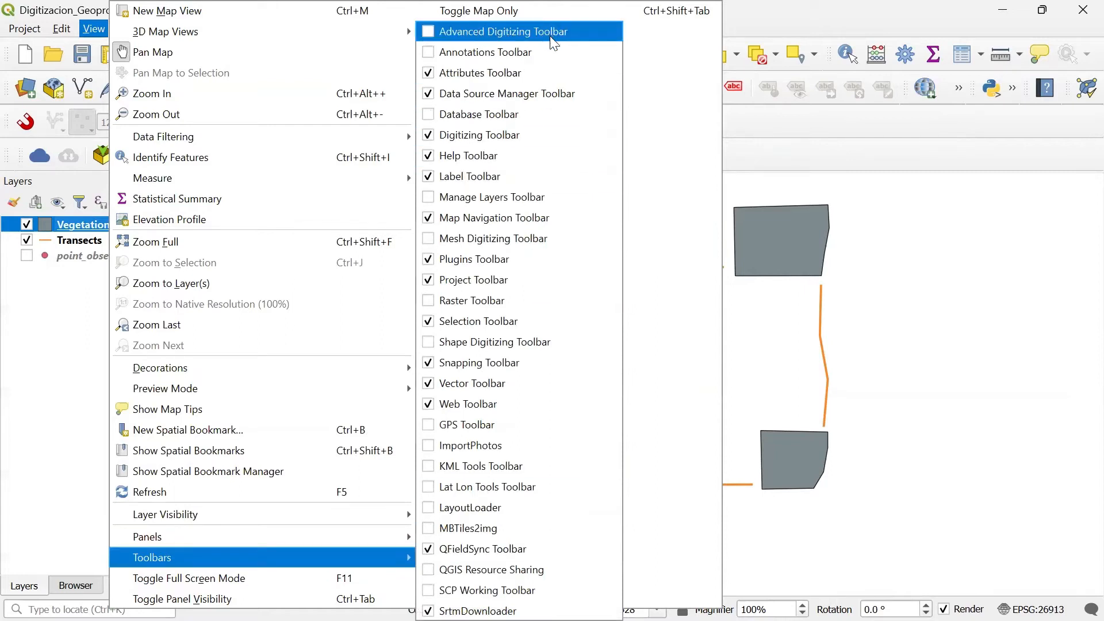
{"action": "left_click", "coordinate": [426, 33]}
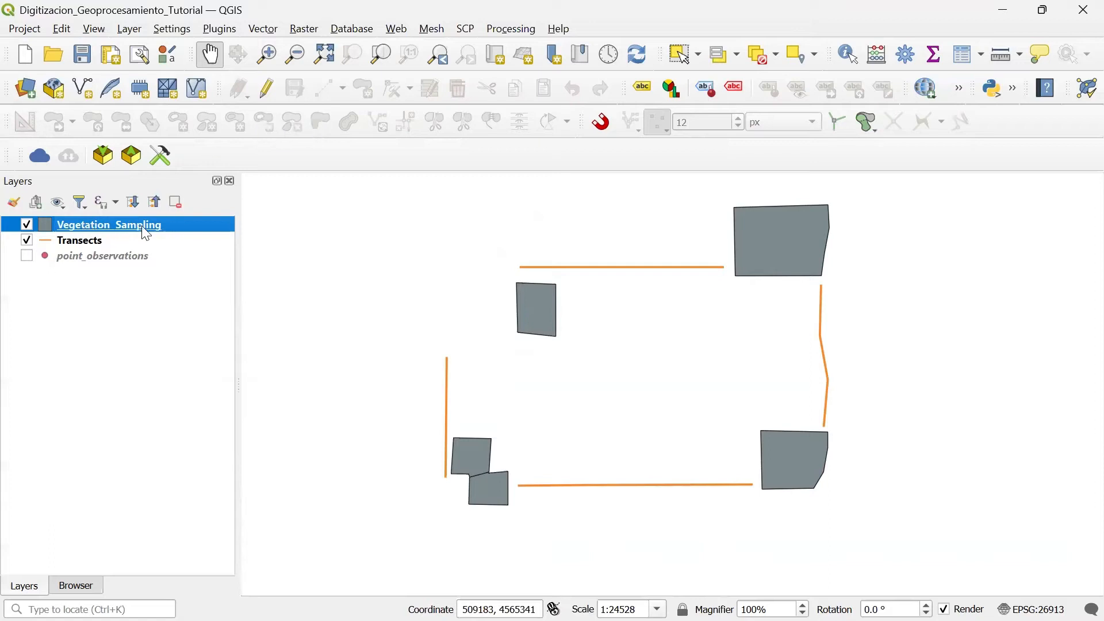
Step: Make the Vegetation_Sampling layer editable and cut a small four-sided hole inside its northeastern polygon with Add Ring
{"action": "left_click", "coordinate": [274, 97]}
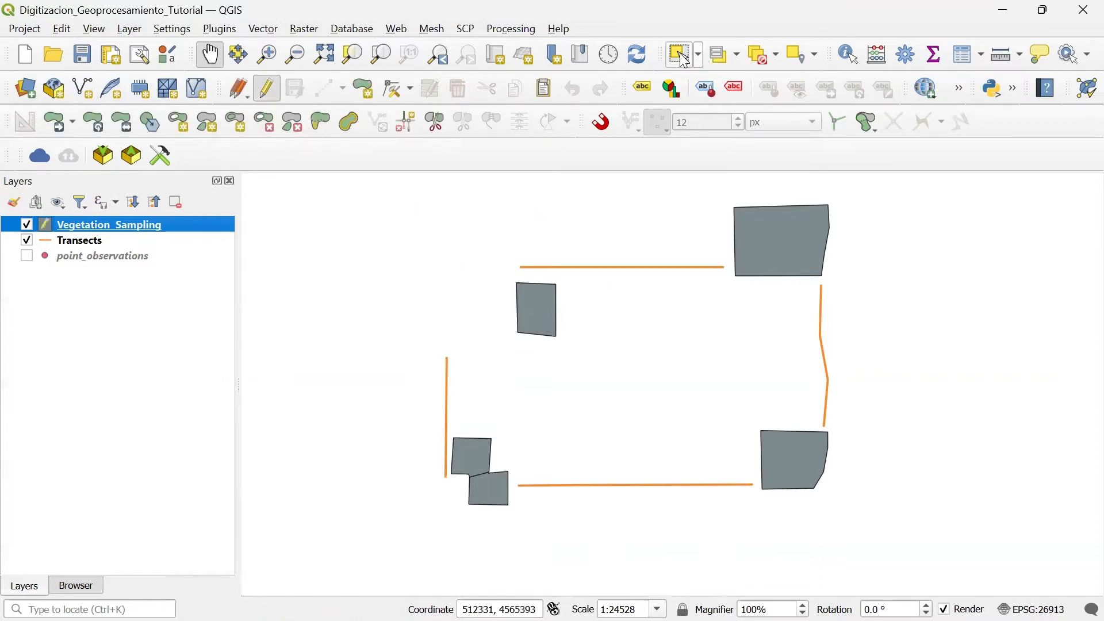
{"action": "left_click", "coordinate": [685, 56]}
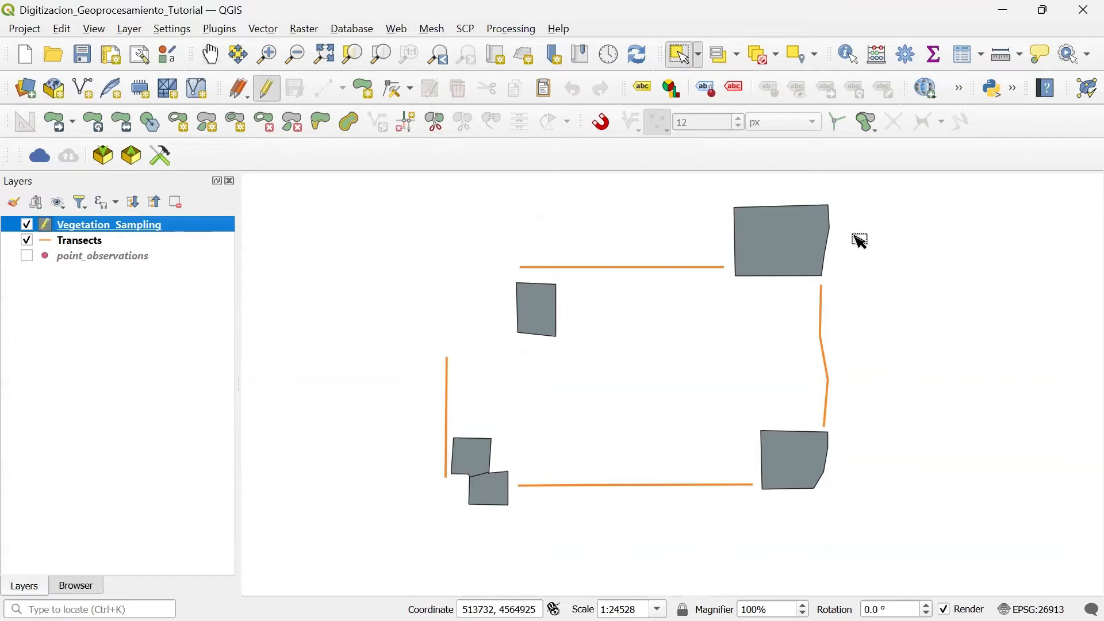
{"action": "left_click", "coordinate": [803, 239]}
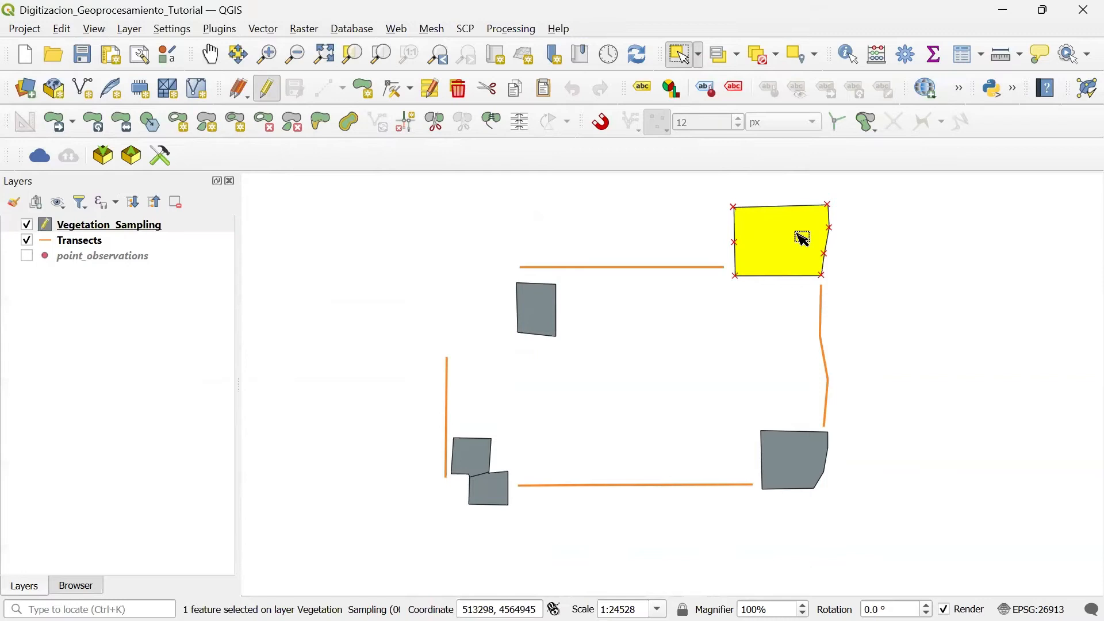
{"action": "left_click", "coordinate": [184, 132]}
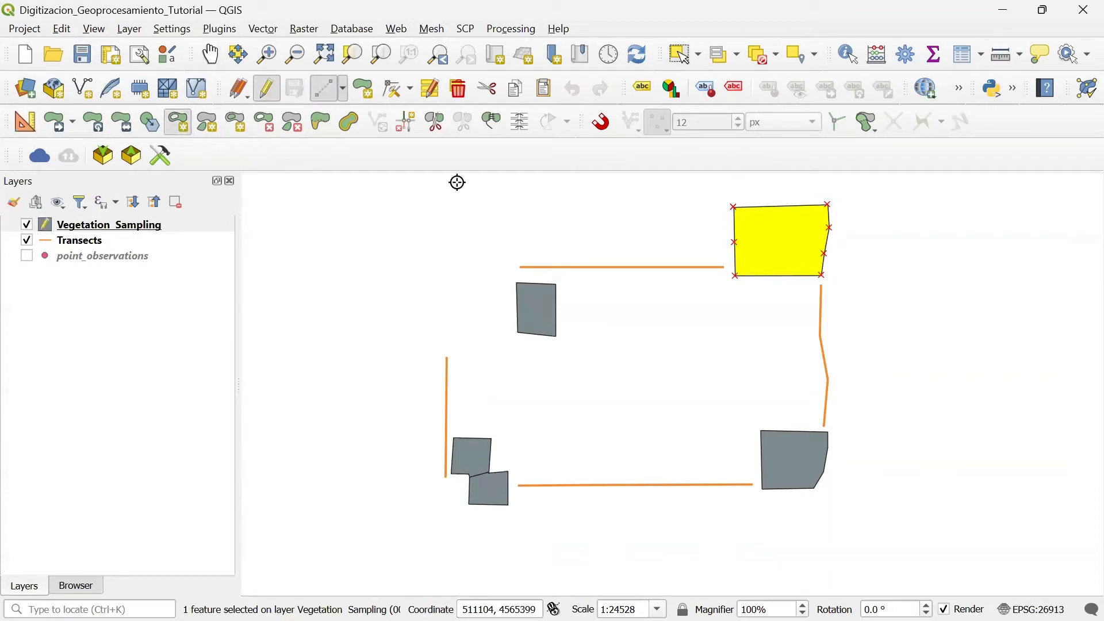
{"action": "scroll", "coordinate": [819, 233], "scroll_direction": "up", "scroll_amount": 1}
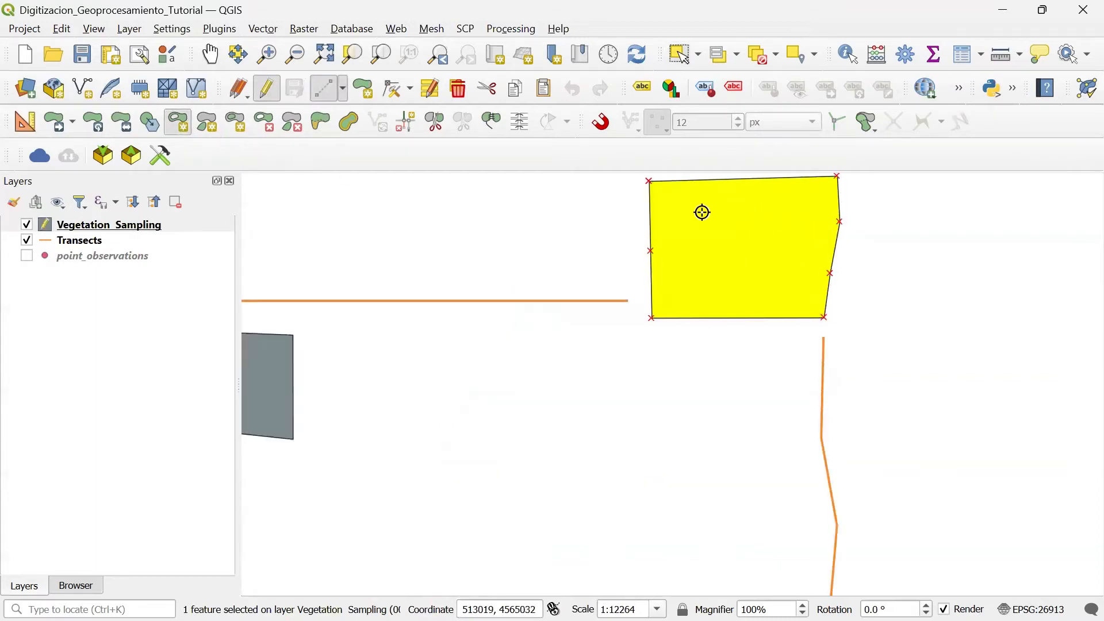
{"action": "scroll", "coordinate": [703, 211], "scroll_direction": "up", "scroll_amount": 1}
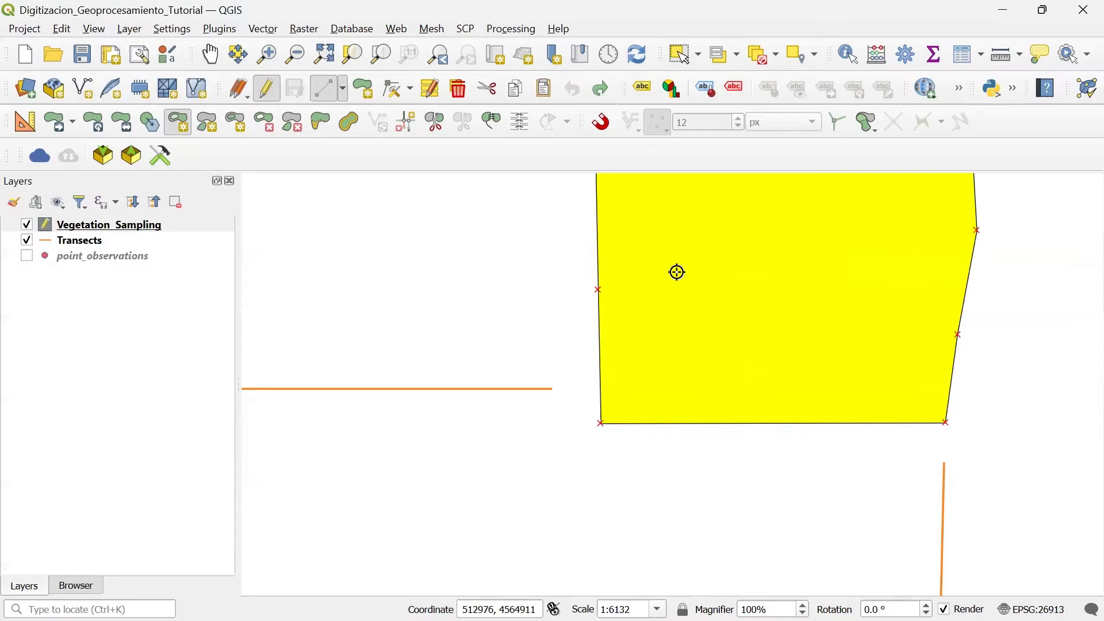
{"action": "scroll", "coordinate": [717, 279], "scroll_direction": "down", "scroll_amount": 1}
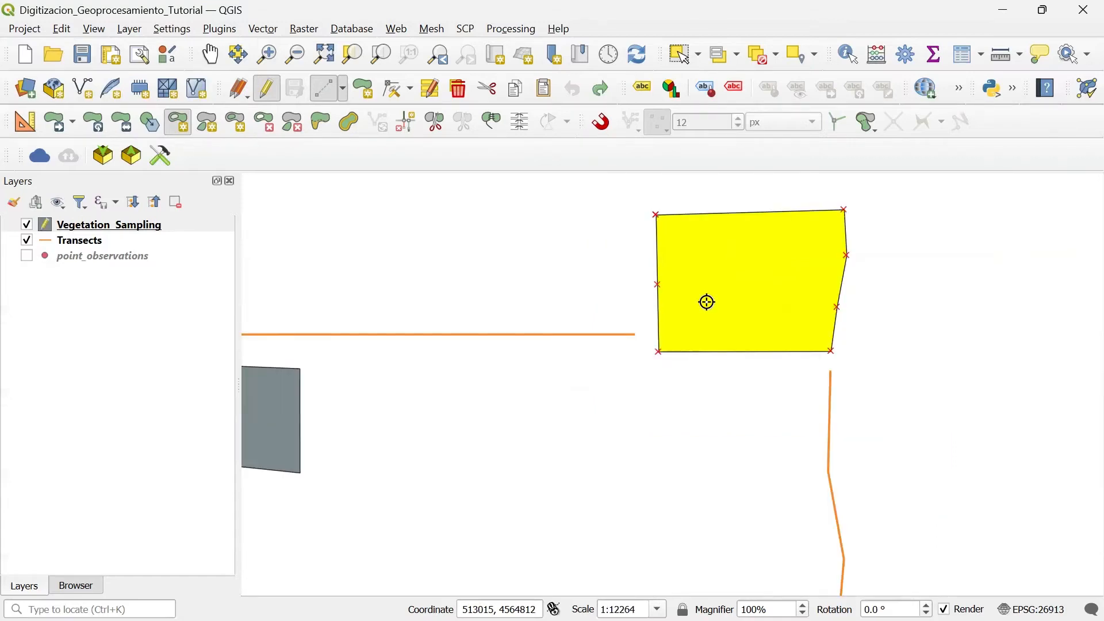
{"action": "left_click", "coordinate": [708, 302]}
{"action": "left_click", "coordinate": [709, 270]}
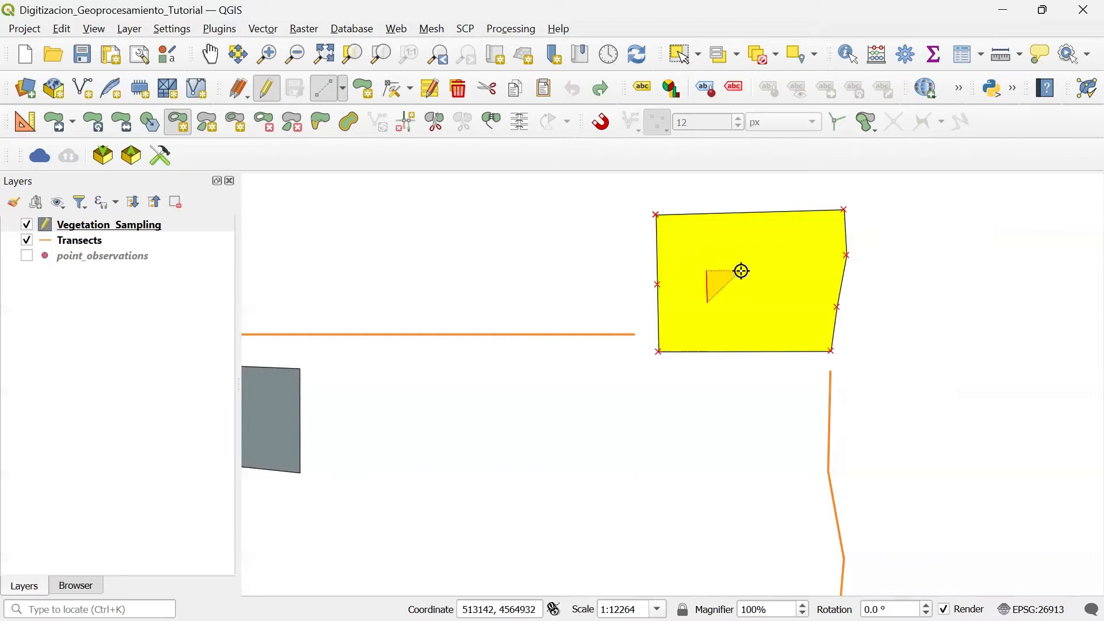
{"action": "left_click", "coordinate": [741, 271]}
{"action": "left_click", "coordinate": [741, 302]}
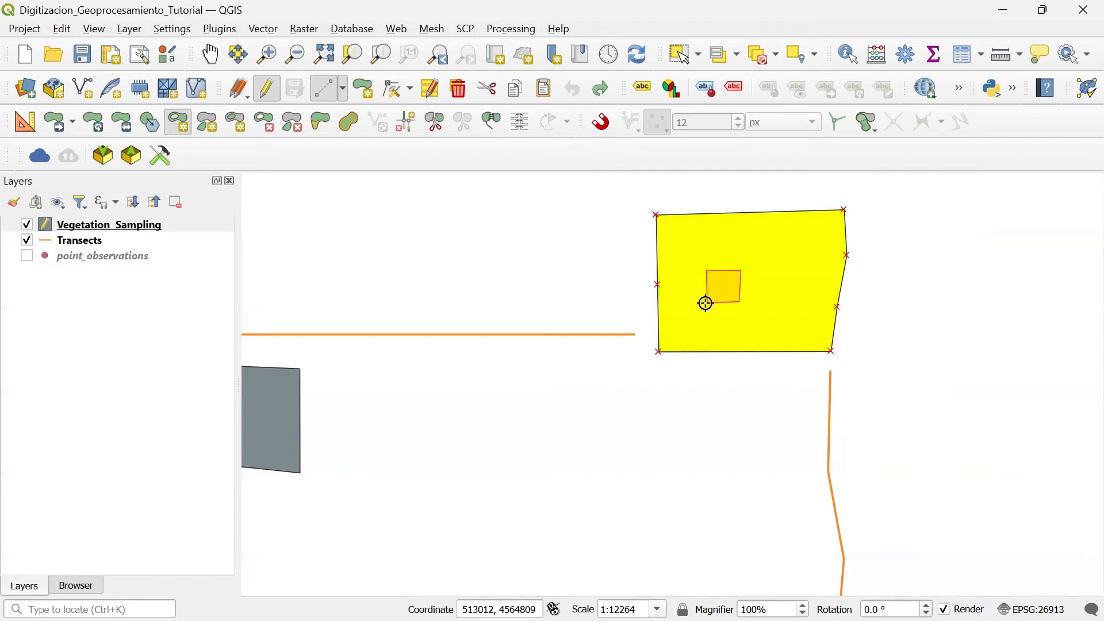
{"action": "right_click", "coordinate": [707, 304]}
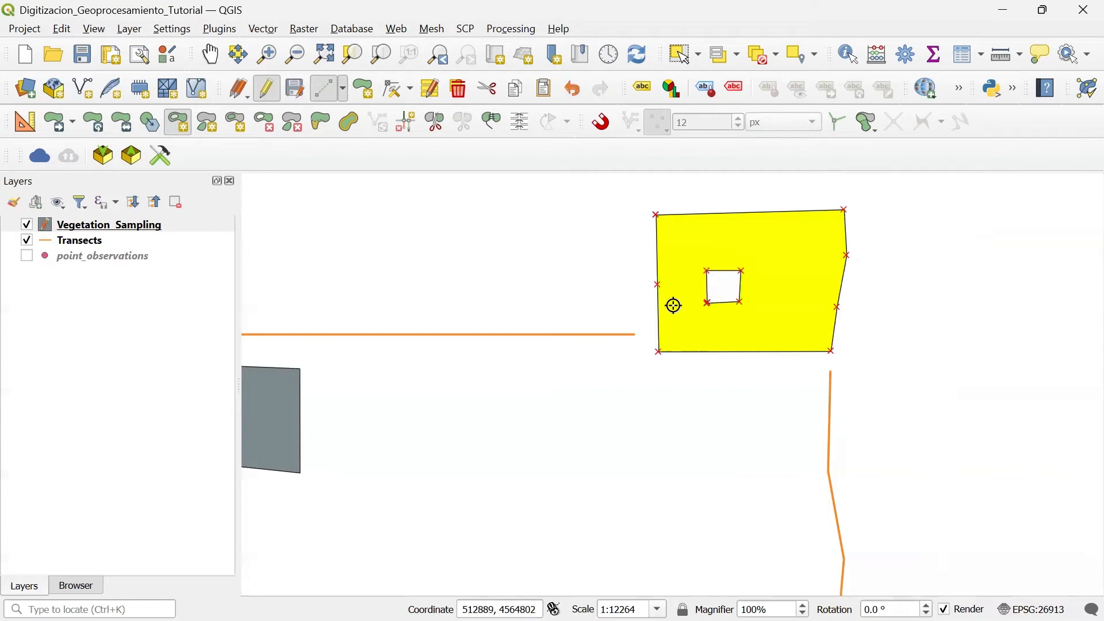
Step: Save the layer edits with the polygon deselected, and save the project
{"action": "left_click", "coordinate": [297, 91]}
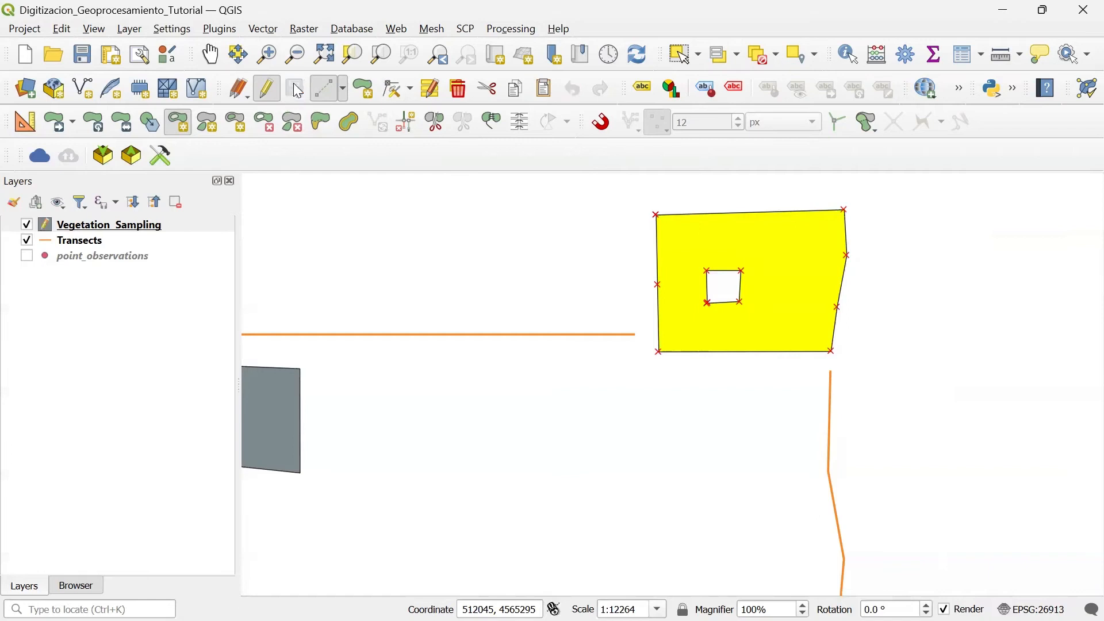
{"action": "left_click", "coordinate": [765, 65]}
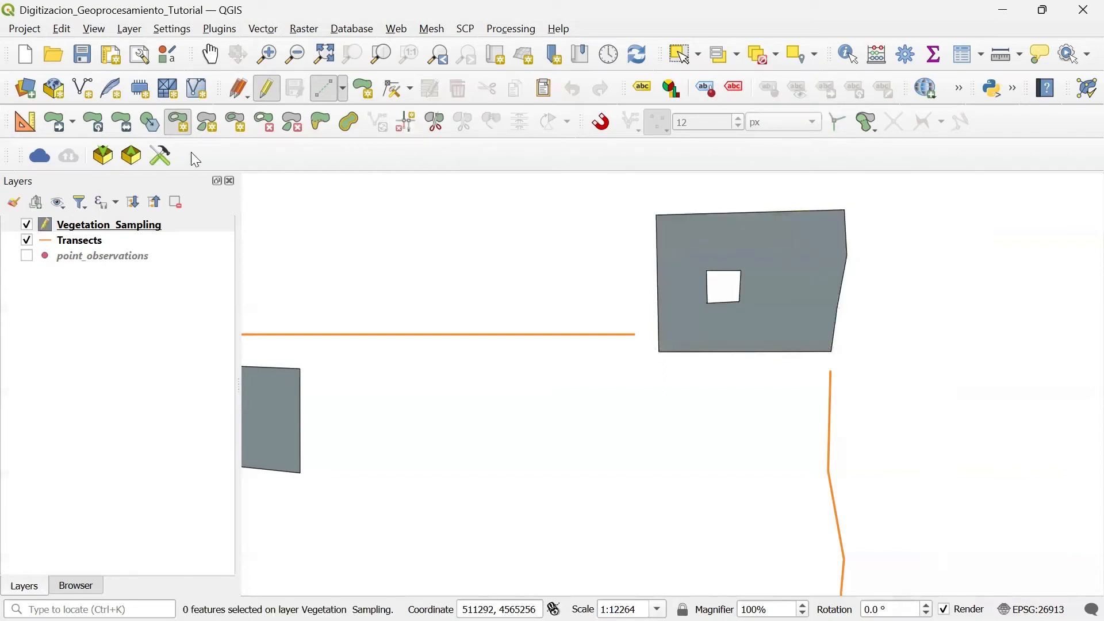
{"action": "left_click", "coordinate": [82, 54]}
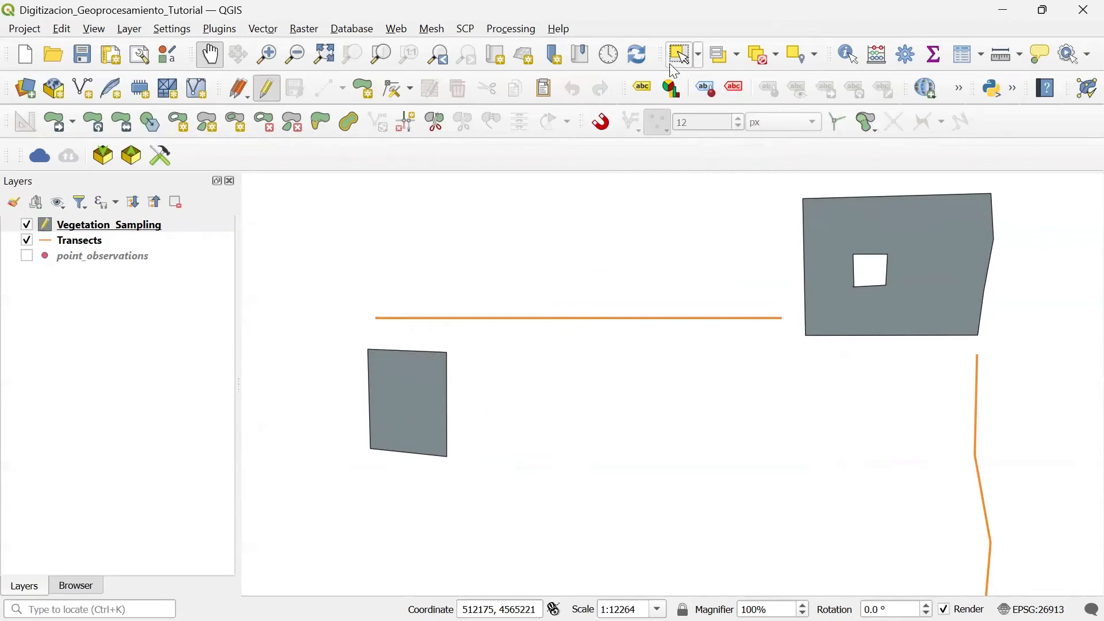
Step: Select the northwestern vegetation polygon and draw a small irregular inner polygon near its centre with Fill Ring
{"action": "left_click", "coordinate": [685, 58]}
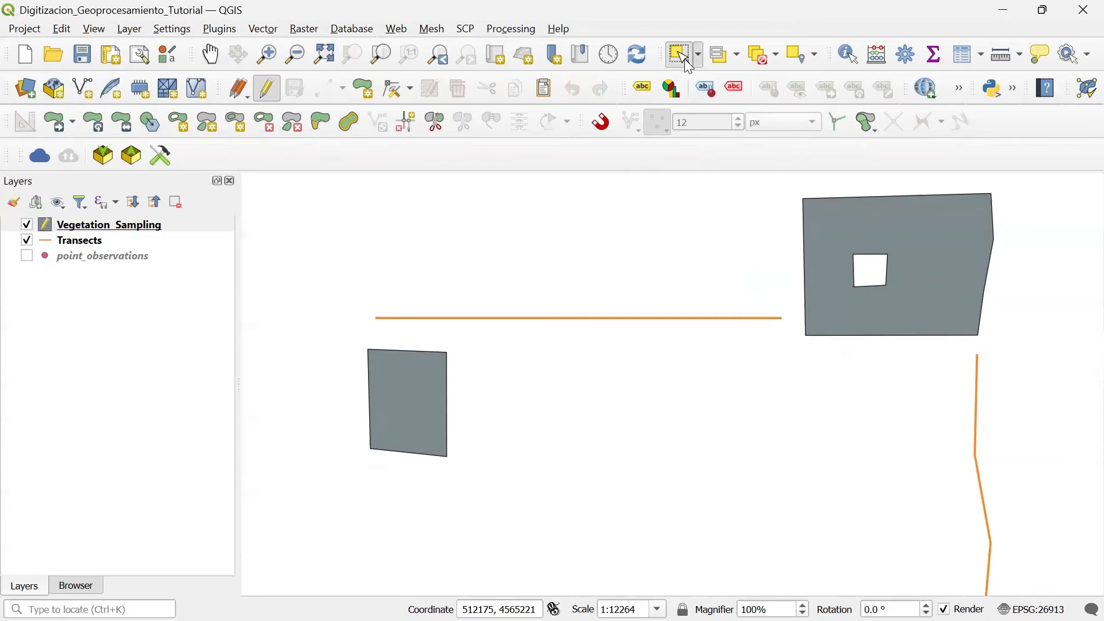
{"action": "left_click", "coordinate": [430, 390]}
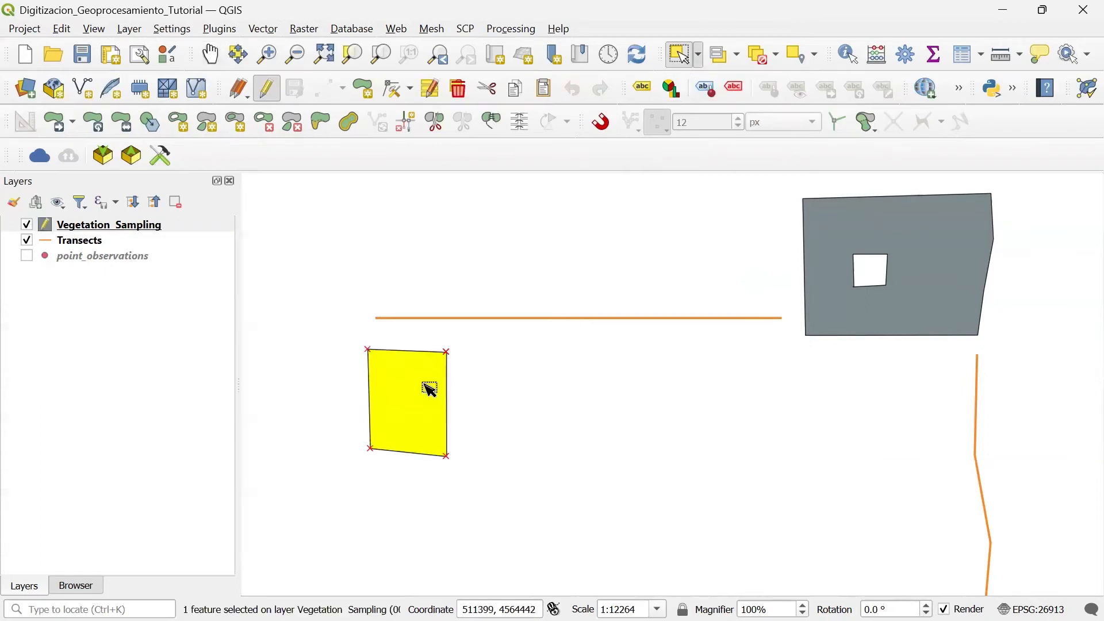
{"action": "left_click", "coordinate": [236, 123]}
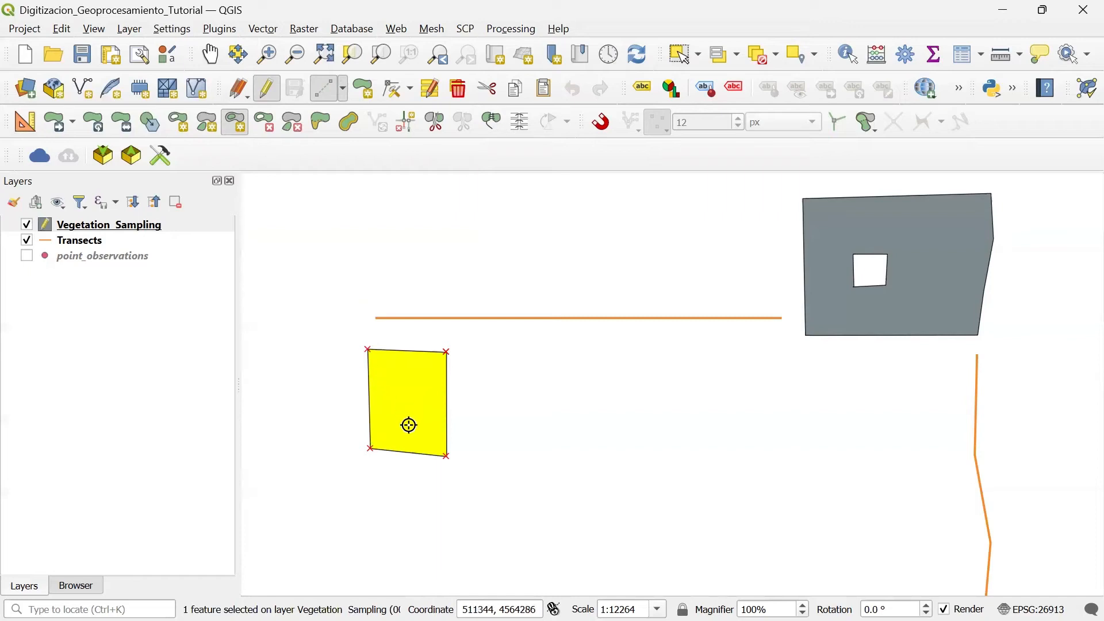
{"action": "scroll", "coordinate": [409, 426], "scroll_direction": "up", "scroll_amount": 1}
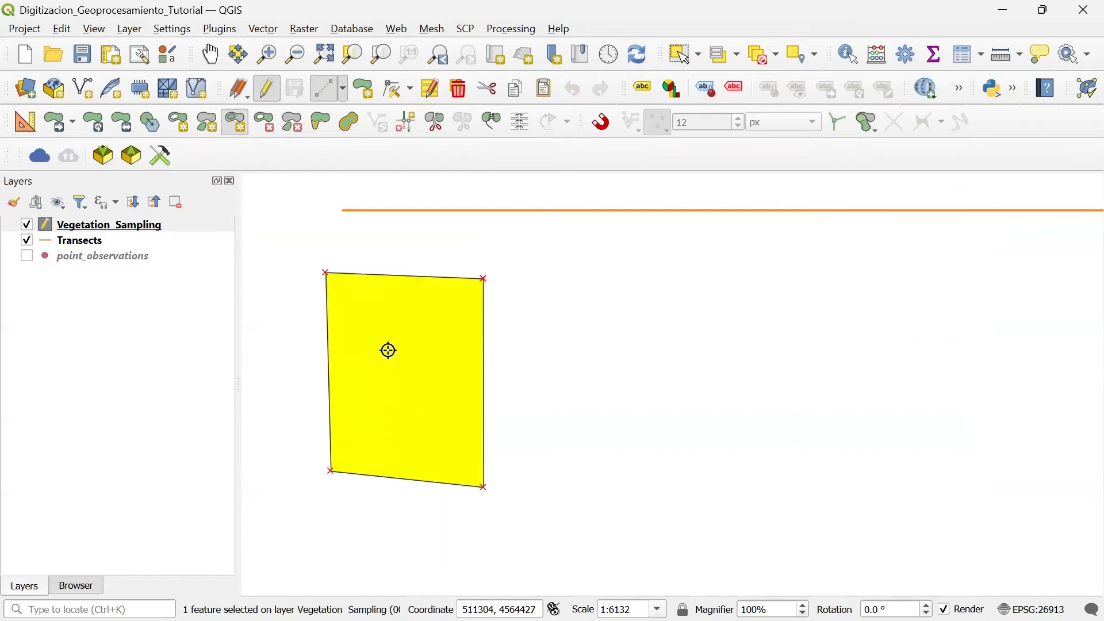
{"action": "left_click", "coordinate": [390, 351]}
{"action": "left_click", "coordinate": [440, 352]}
{"action": "left_click", "coordinate": [440, 408]}
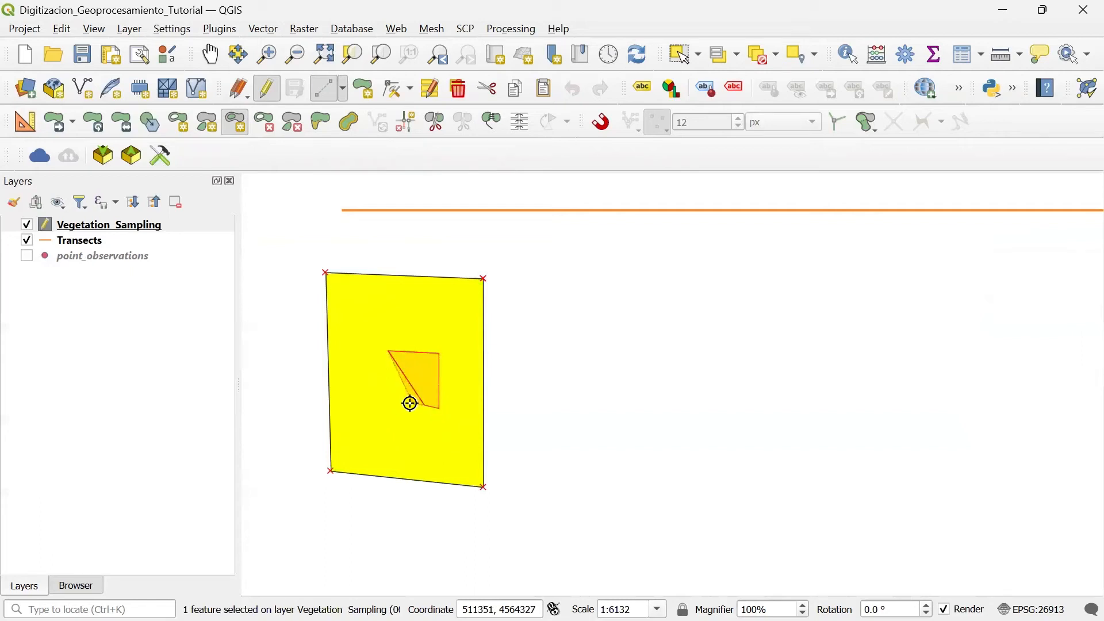
{"action": "left_click", "coordinate": [400, 403]}
{"action": "left_click", "coordinate": [397, 377]}
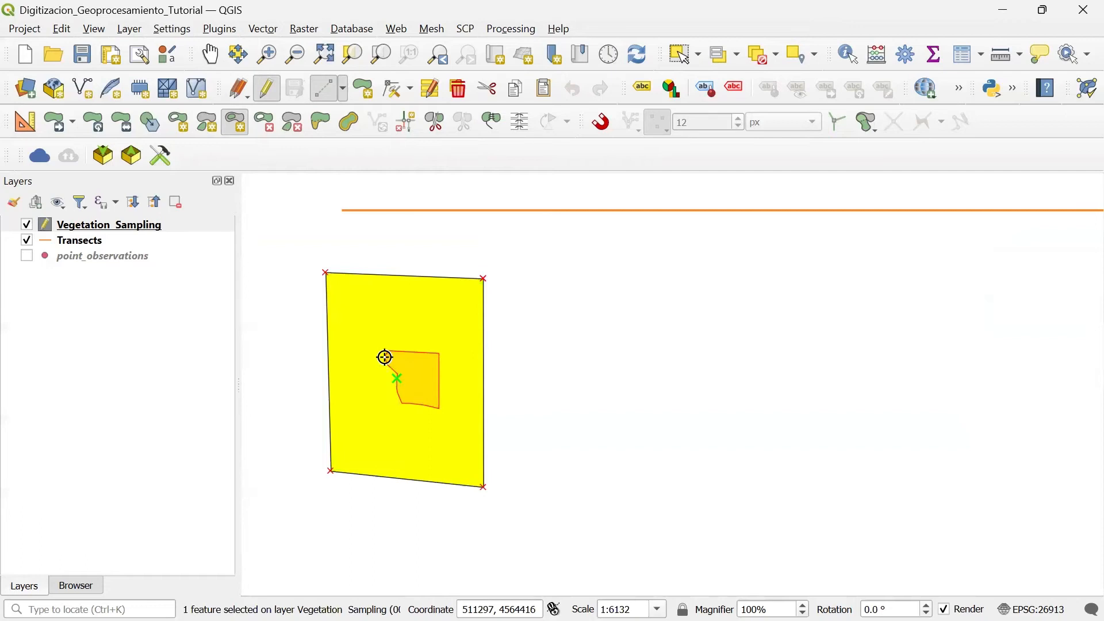
{"action": "right_click", "coordinate": [385, 357]}
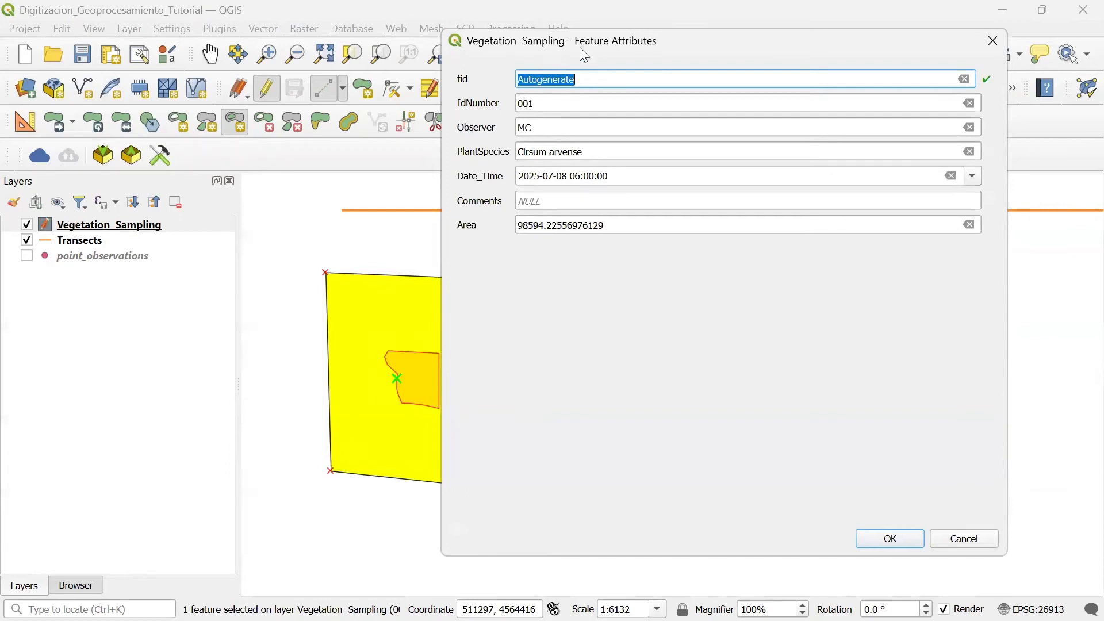
Step: Set the new inner polygon's IdNumber to 006 and its PlantSpecies to Unknown, and accept the attributes
{"action": "left_click", "coordinate": [558, 106]}
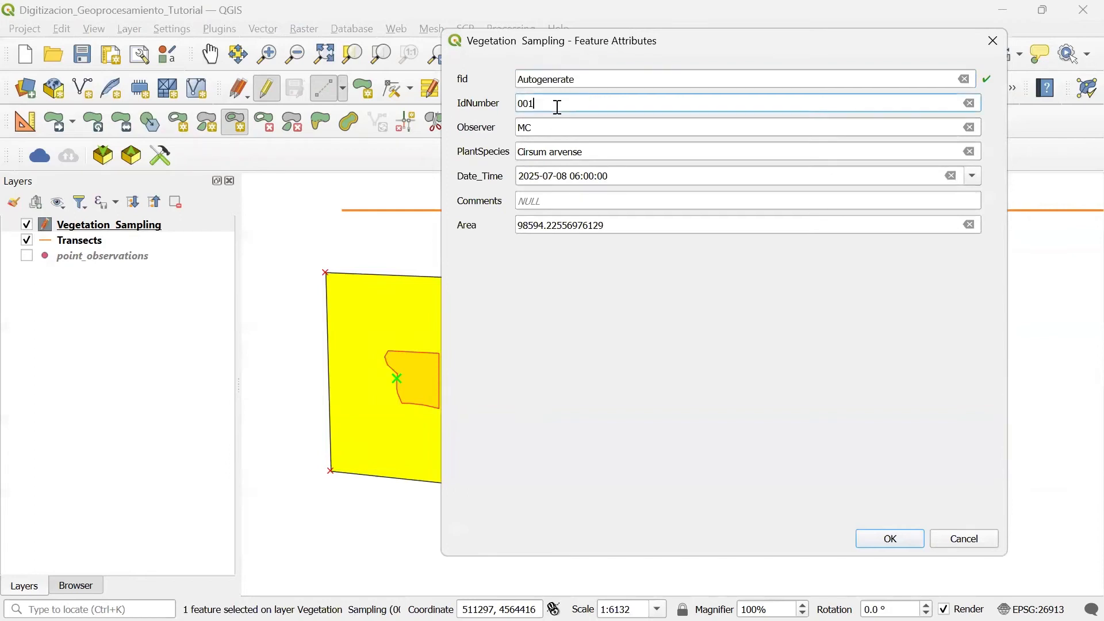
{"action": "key", "text": "BackSpace"}
{"action": "type", "text": "6"}
{"action": "left_click_drag", "start_coordinate": [821, 148], "coordinate": [495, 156]}
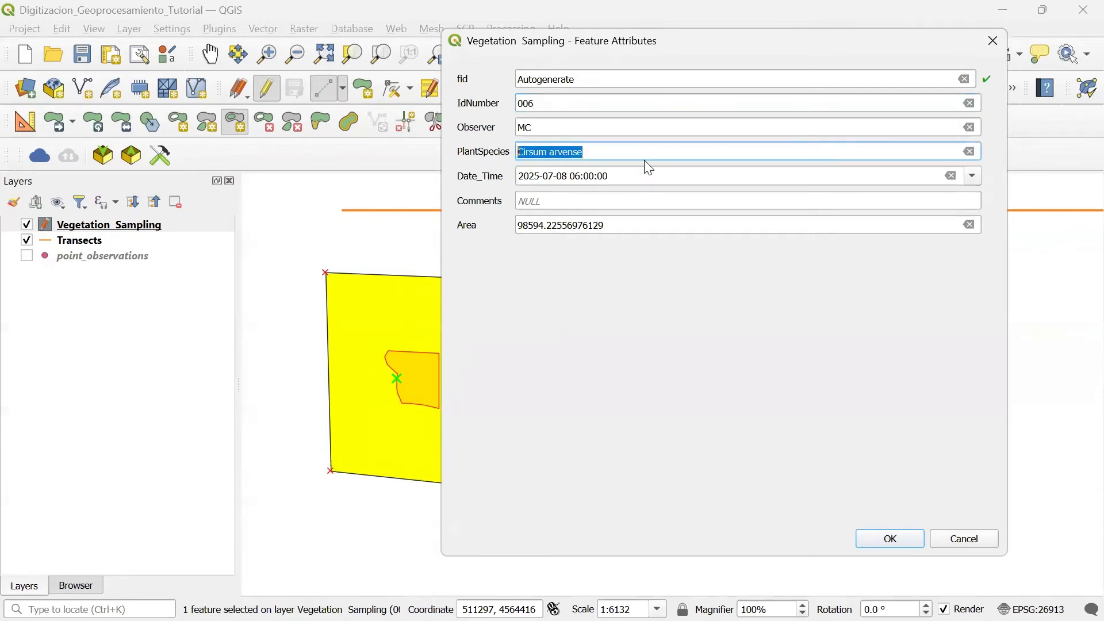
{"action": "type", "text": "Unk"}
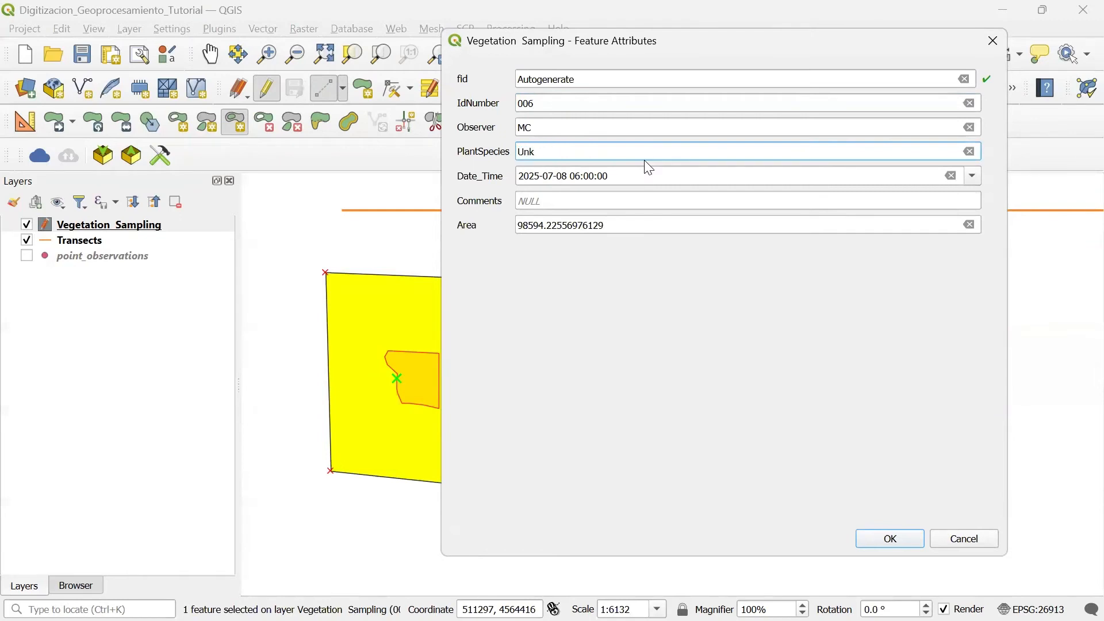
{"action": "type", "text": "nown"}
{"action": "left_click", "coordinate": [890, 541]}
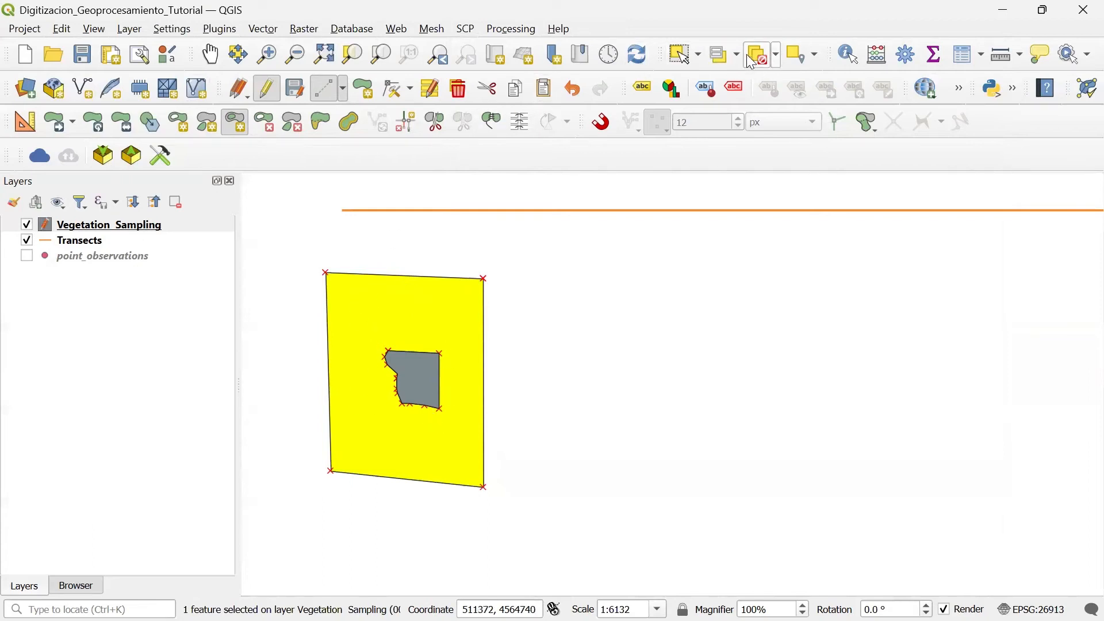
Step: Select the northwestern outer polygon and its inner polygon in turn, and save the layer edits with nothing selected
{"action": "left_click", "coordinate": [765, 57]}
{"action": "left_click", "coordinate": [685, 55]}
{"action": "left_click", "coordinate": [425, 324]}
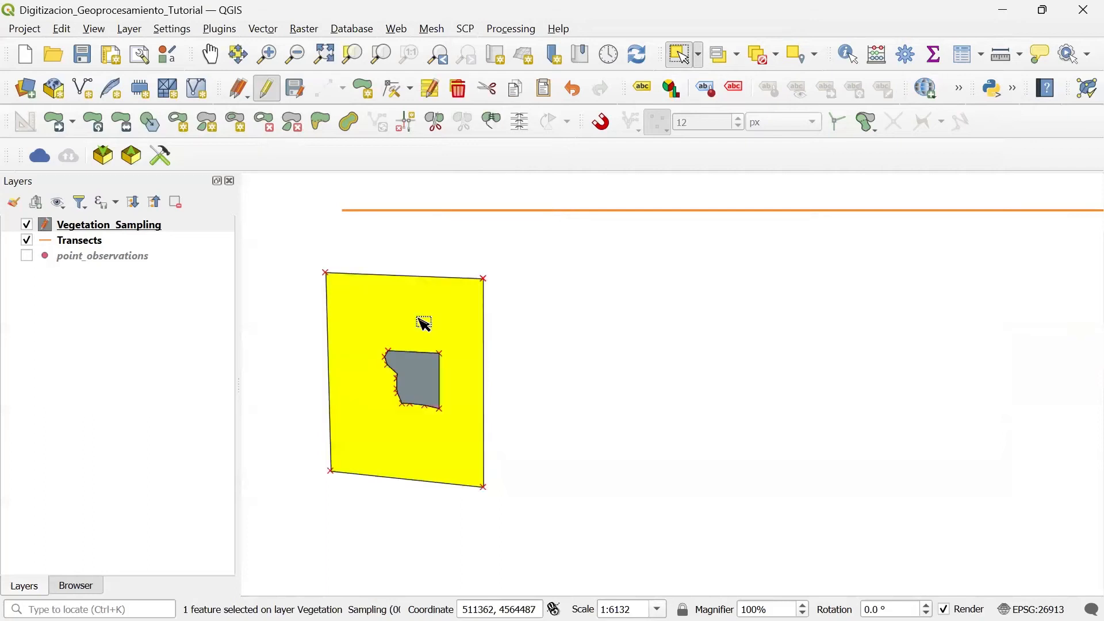
{"action": "left_click", "coordinate": [434, 403]}
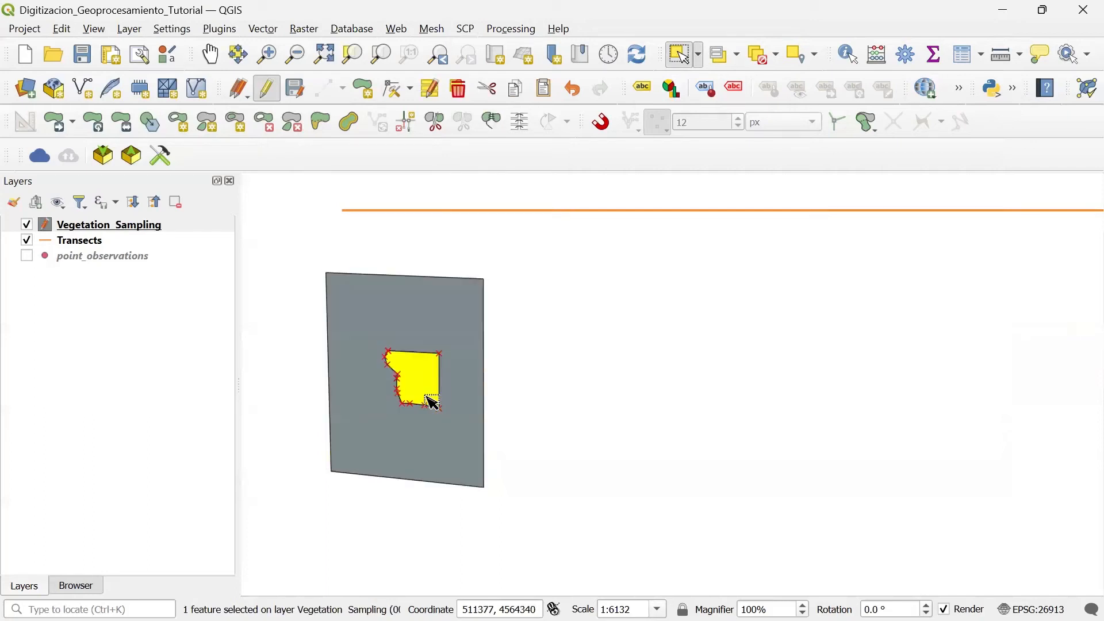
{"action": "left_click", "coordinate": [769, 64]}
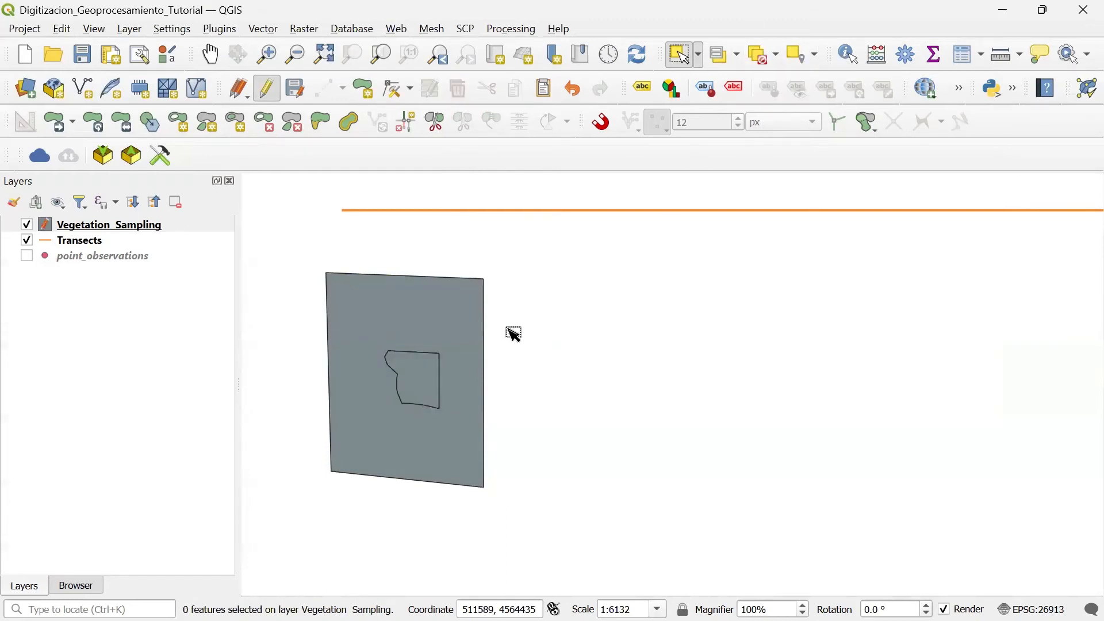
{"action": "left_click", "coordinate": [296, 88]}
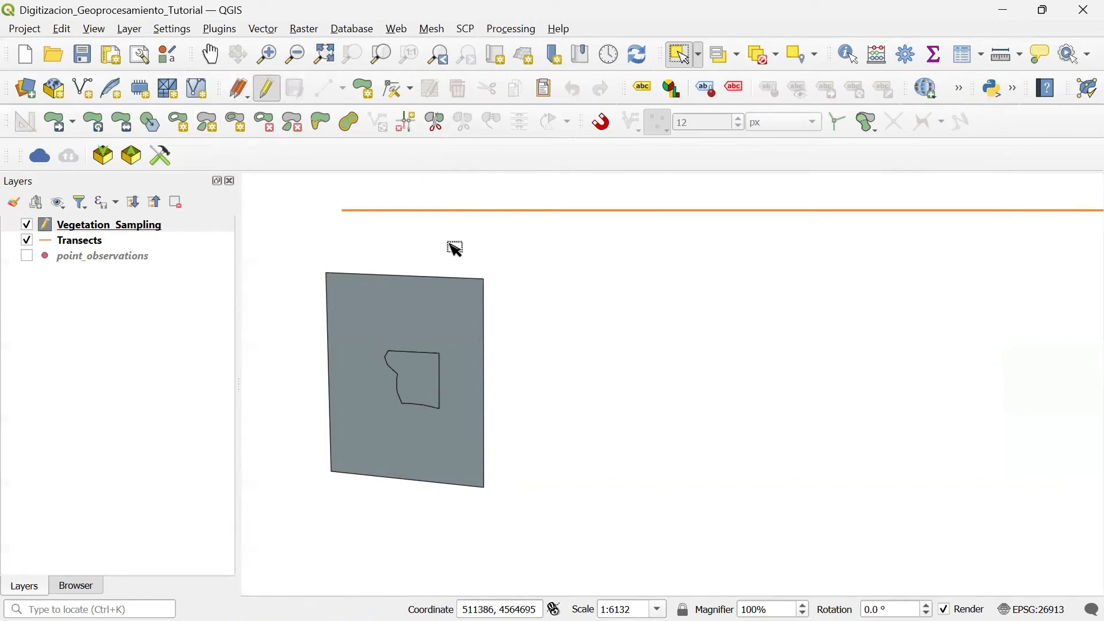
Step: Select the southeastern vegetation polygon and split it with Split Features along a horizontal line across its middle
{"action": "scroll", "coordinate": [587, 347], "scroll_direction": "down", "scroll_amount": 2}
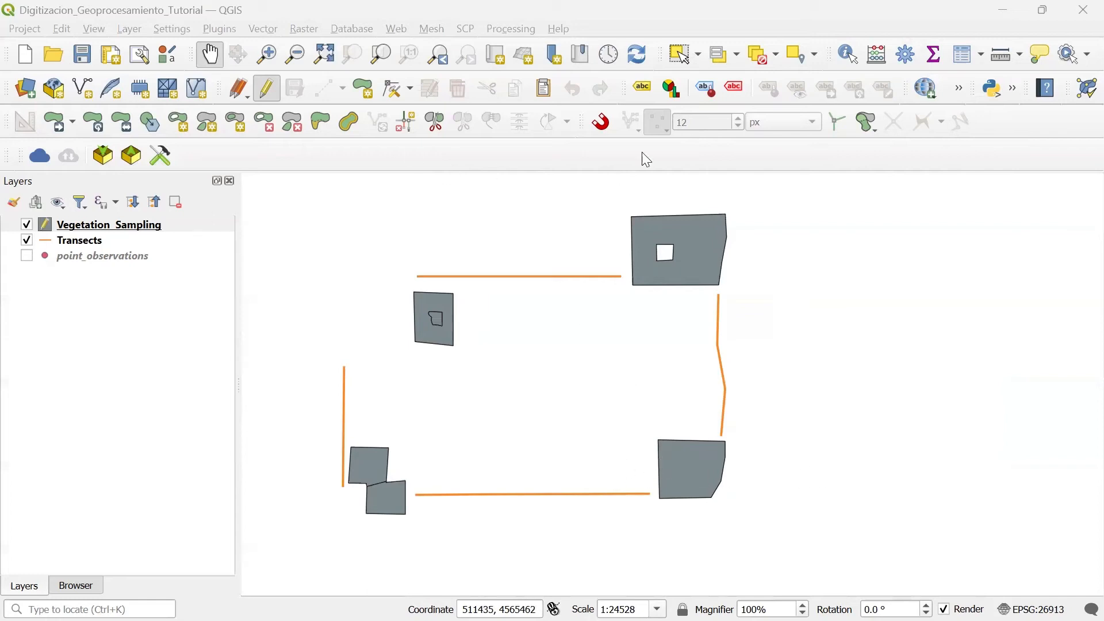
{"action": "left_click", "coordinate": [687, 54]}
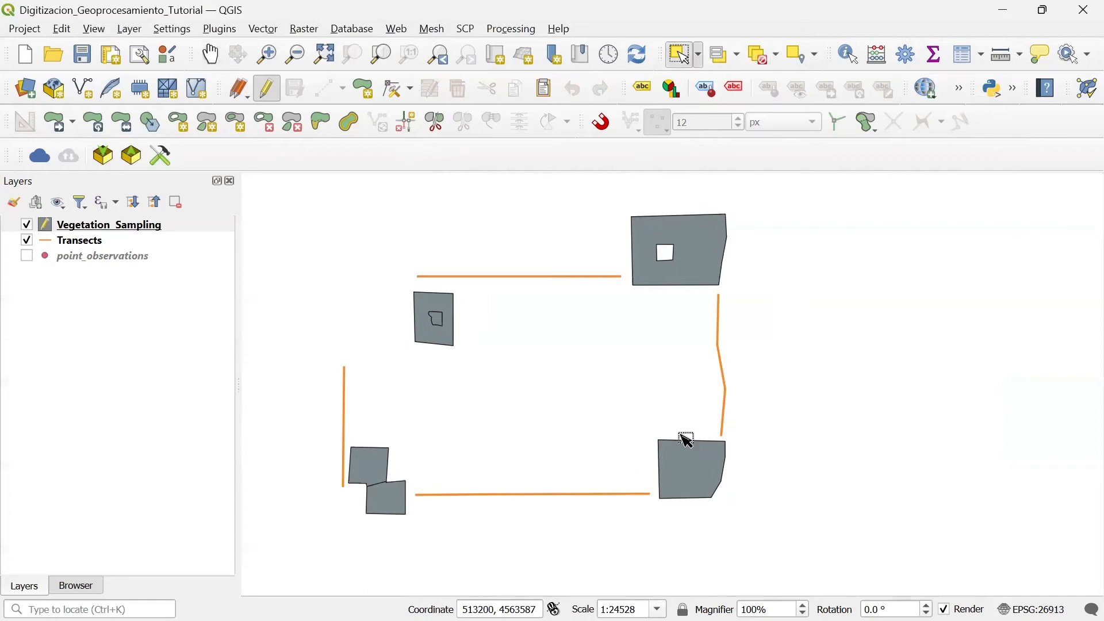
{"action": "left_click", "coordinate": [697, 479]}
{"action": "scroll", "coordinate": [767, 484], "scroll_direction": "up", "scroll_amount": 1}
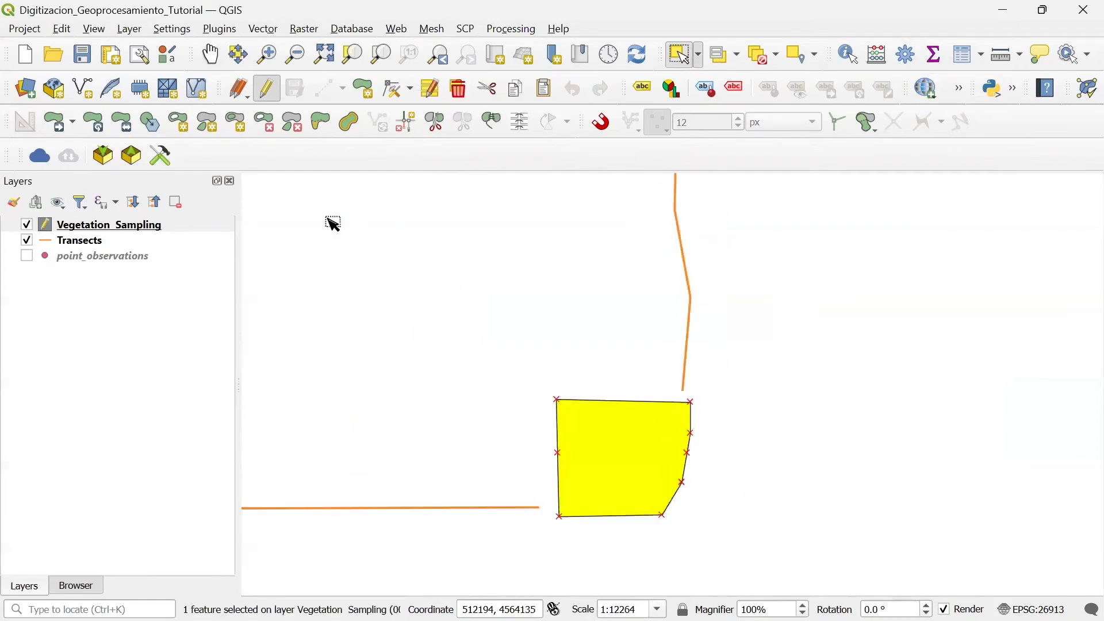
{"action": "left_click", "coordinate": [438, 129]}
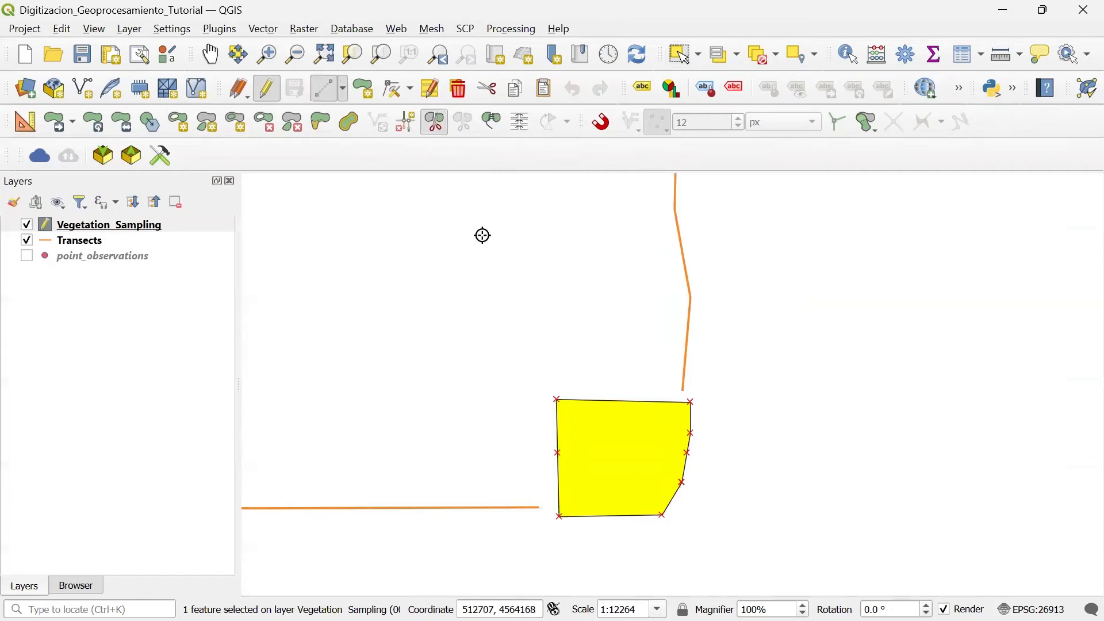
{"action": "scroll", "coordinate": [550, 460], "scroll_direction": "up", "scroll_amount": 1}
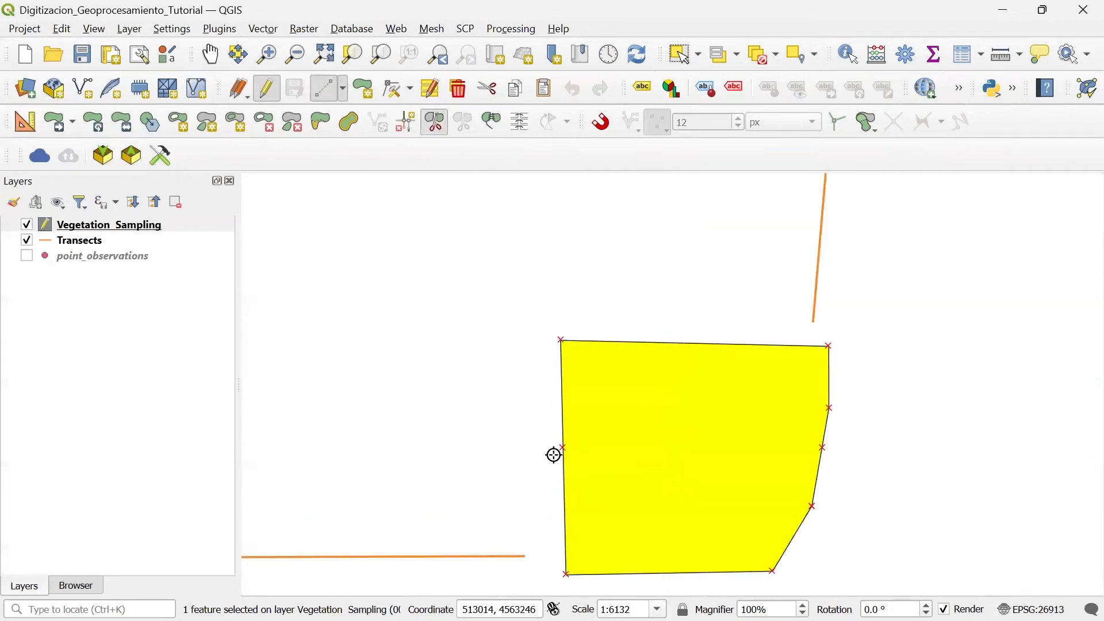
{"action": "left_click", "coordinate": [554, 455]}
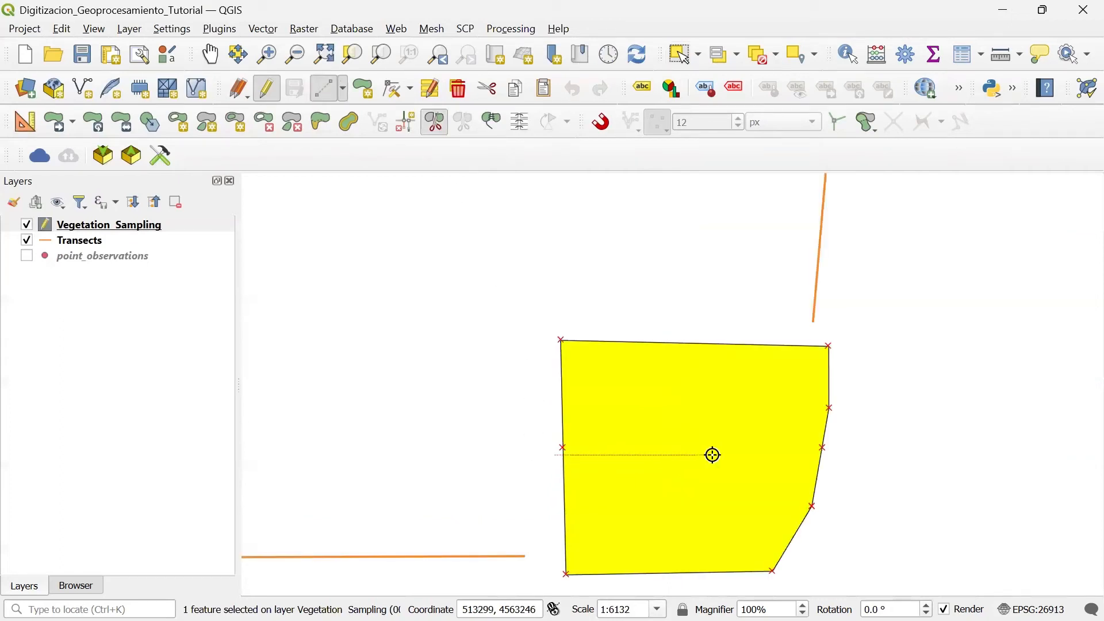
{"action": "left_click", "coordinate": [839, 456]}
{"action": "right_click", "coordinate": [839, 456]}
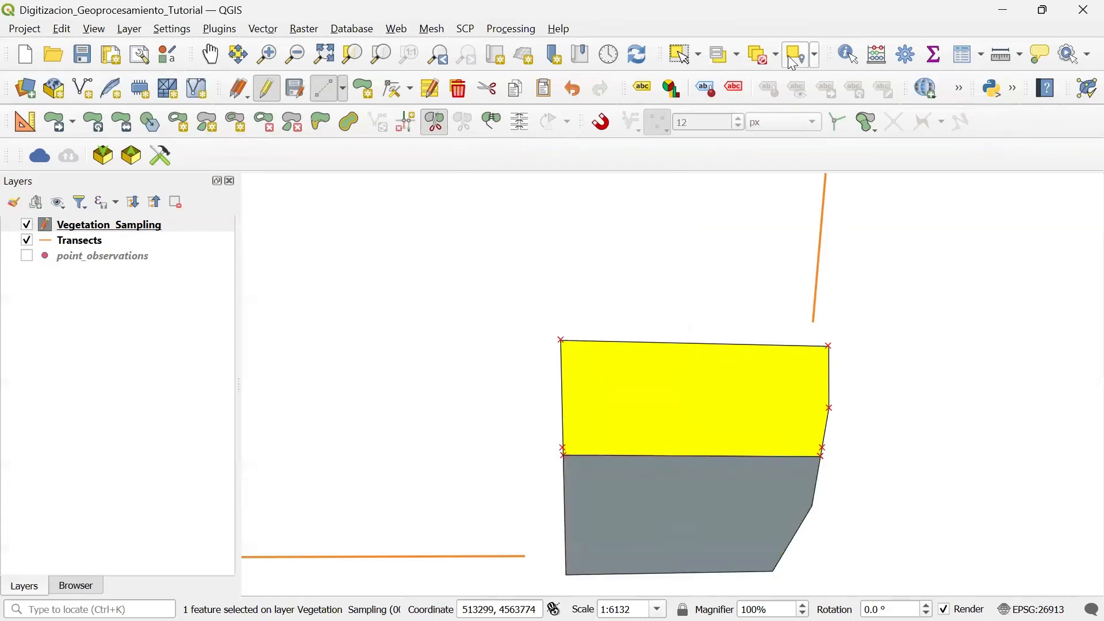
Step: Clear the selection, select the upper and lower halves of the split polygon in turn, and save the layer edits
{"action": "left_click", "coordinate": [767, 59]}
{"action": "left_click", "coordinate": [685, 54]}
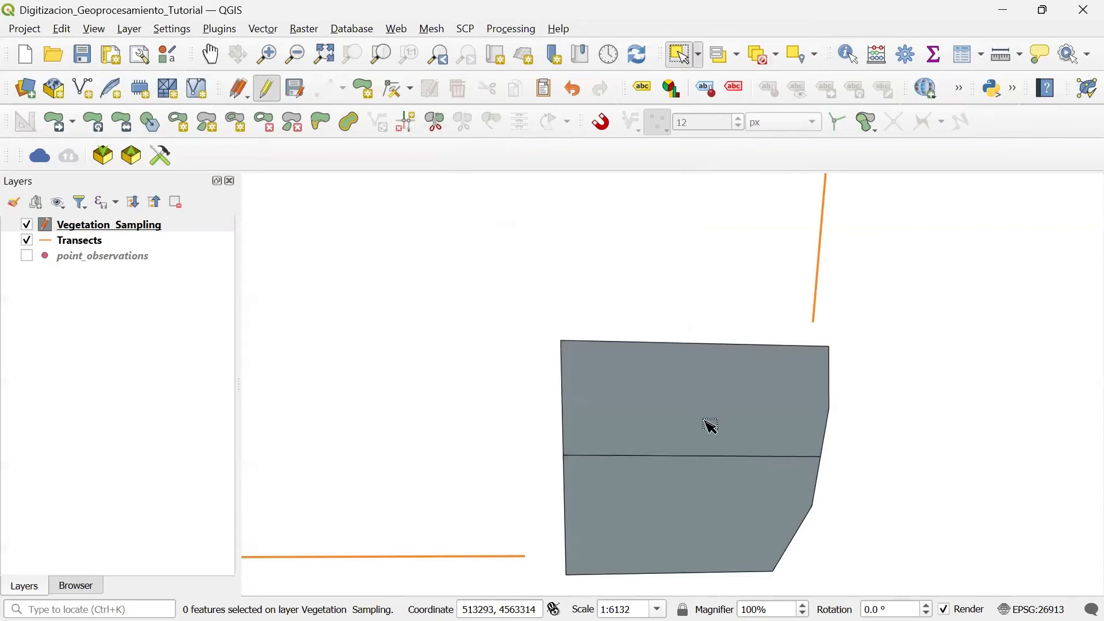
{"action": "left_click", "coordinate": [709, 425]}
{"action": "left_click", "coordinate": [693, 516]}
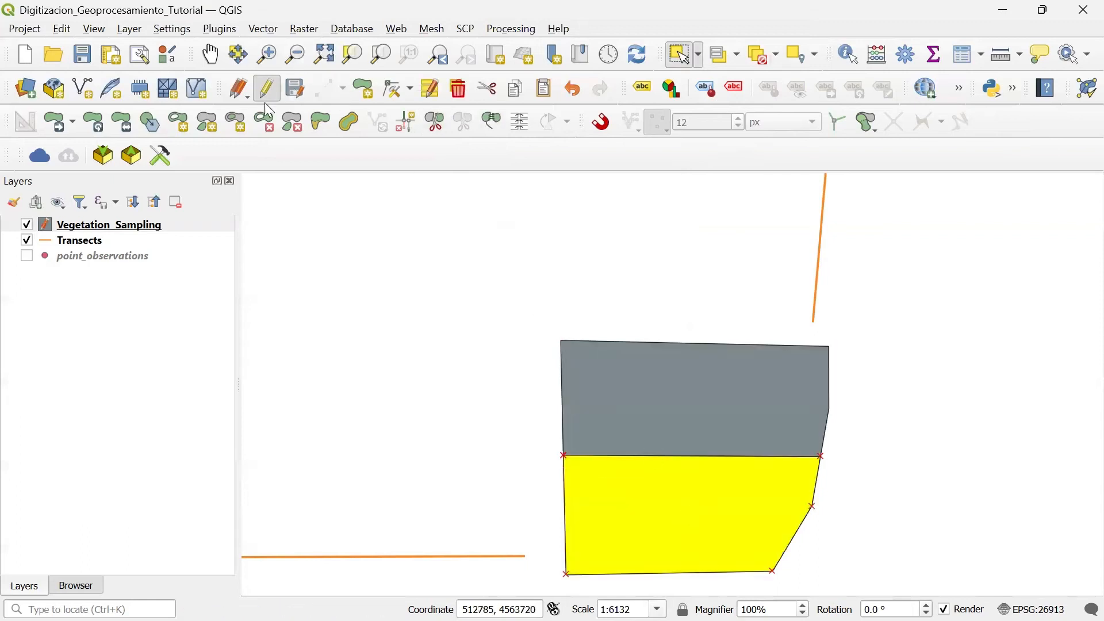
{"action": "left_click", "coordinate": [305, 99]}
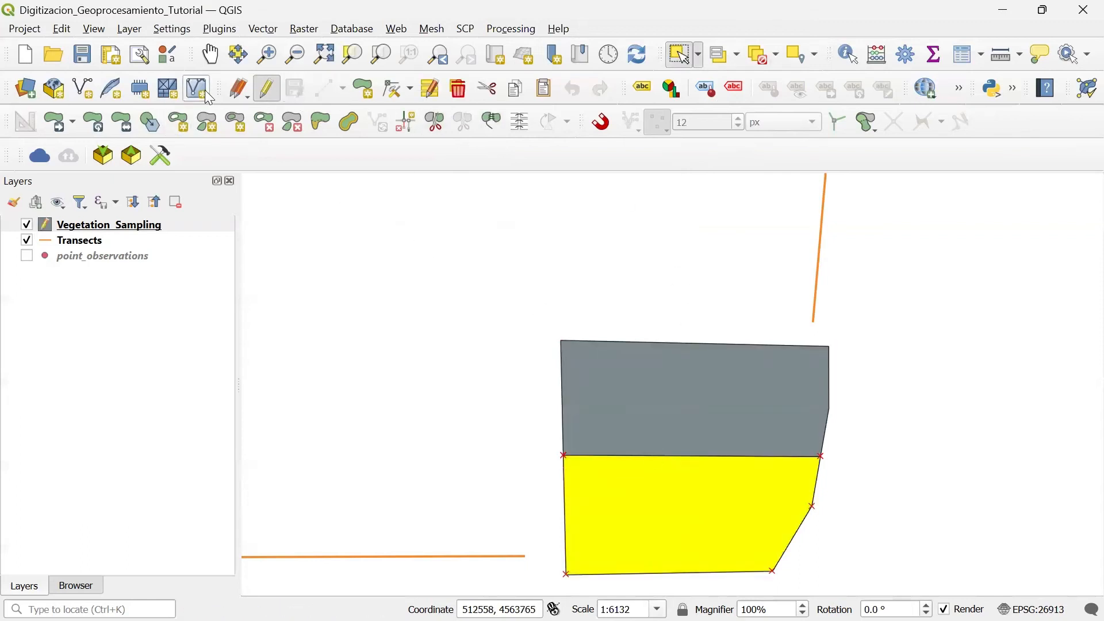
Step: Select the two adjoining southwestern polygons and merge them into one feature, taking the attributes from Feature 4 with an autogenerated fid
{"action": "scroll", "coordinate": [500, 253], "scroll_direction": "down", "scroll_amount": 1}
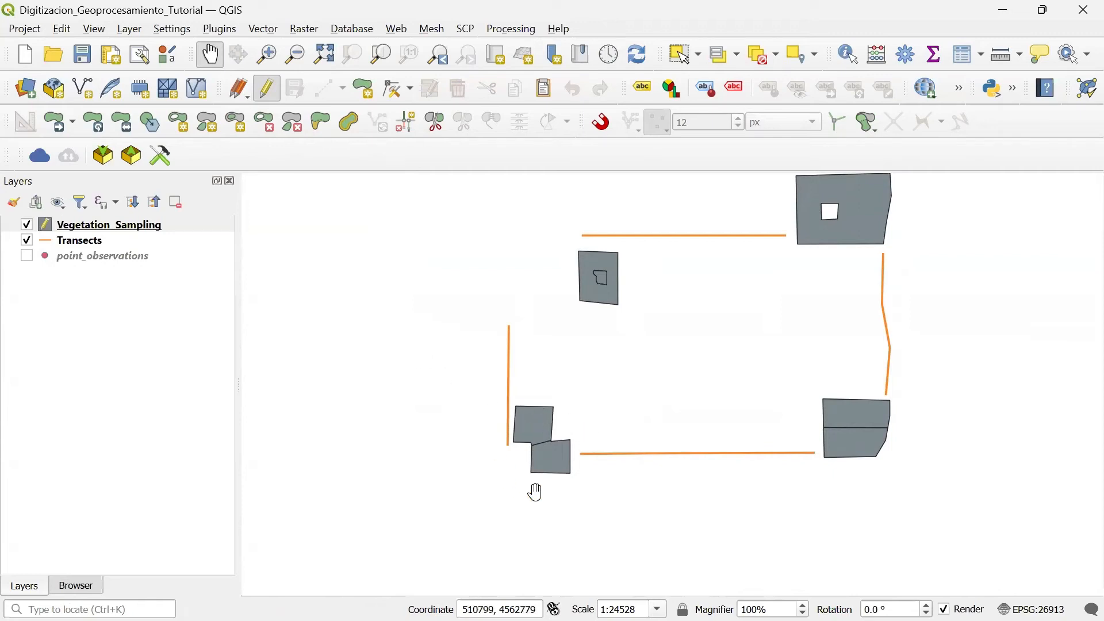
{"action": "scroll", "coordinate": [535, 486], "scroll_direction": "up", "scroll_amount": 1}
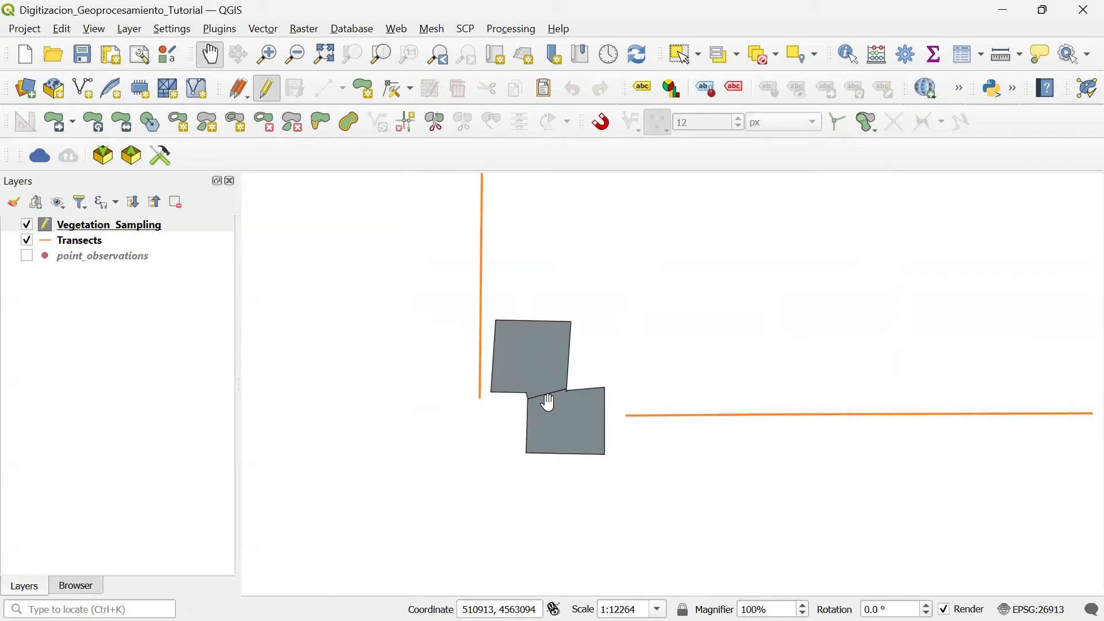
{"action": "left_click", "coordinate": [686, 56]}
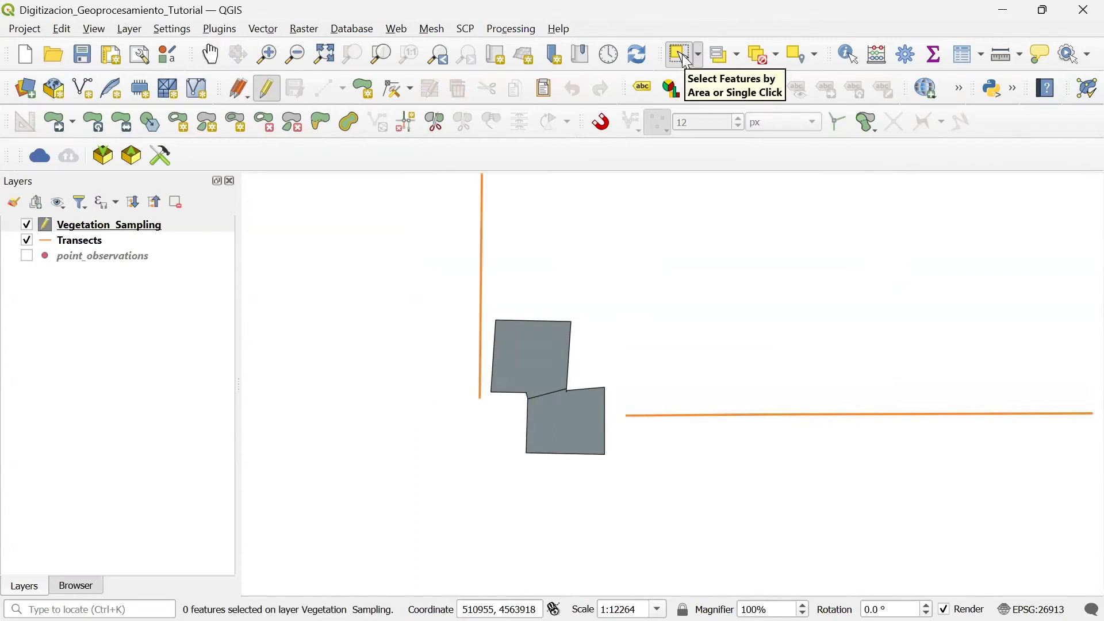
{"action": "left_click_drag", "start_coordinate": [514, 360], "coordinate": [609, 448]}
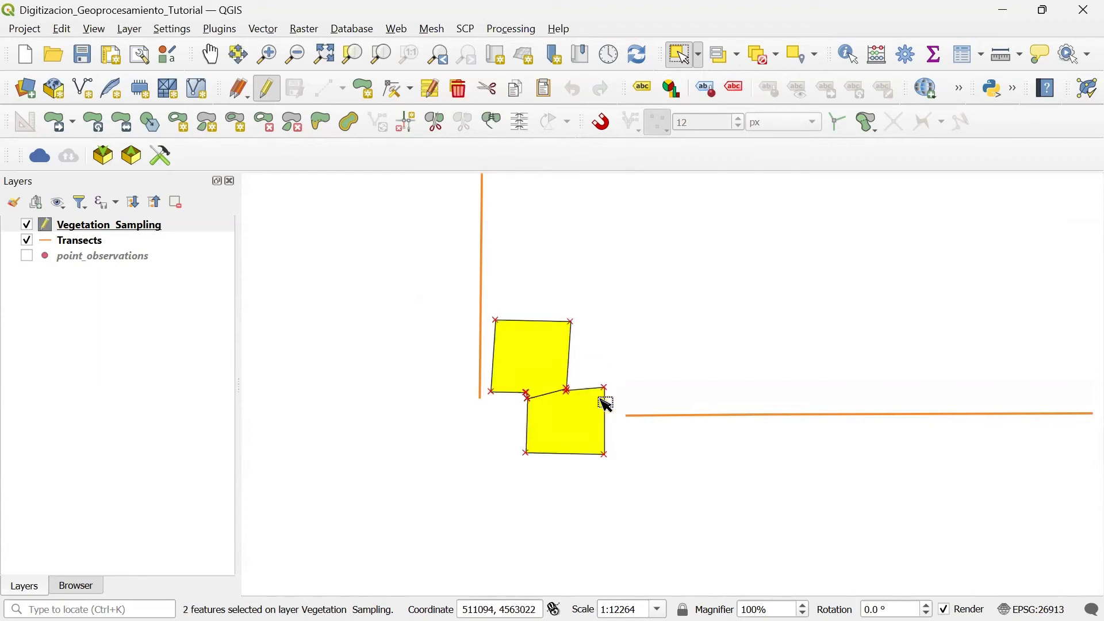
{"action": "left_click", "coordinate": [495, 125]}
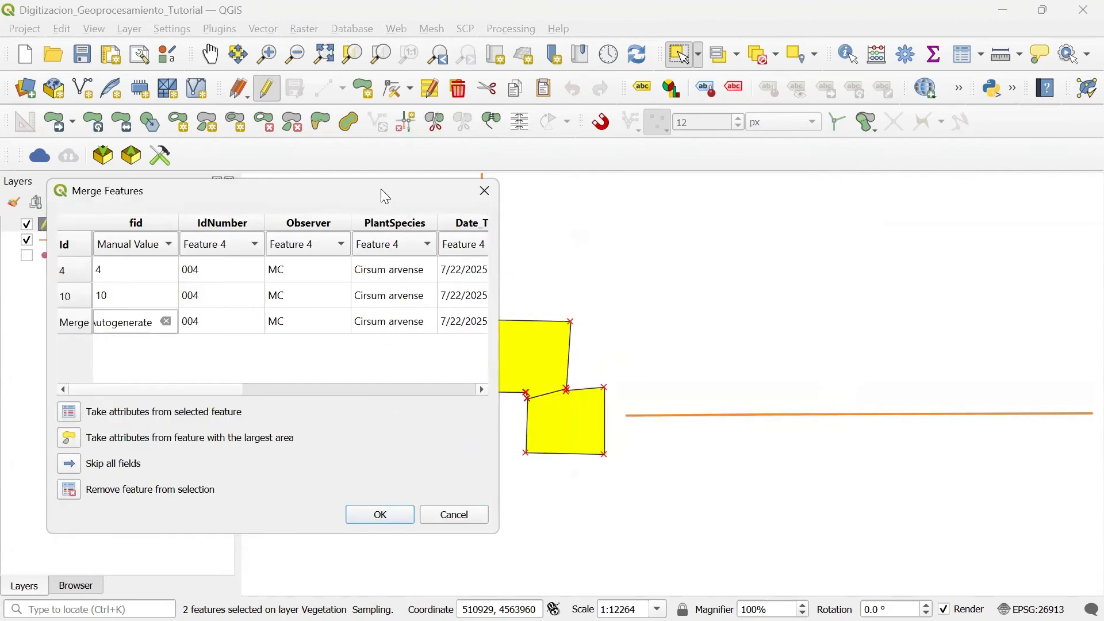
{"action": "left_click_drag", "start_coordinate": [382, 190], "coordinate": [913, 180]}
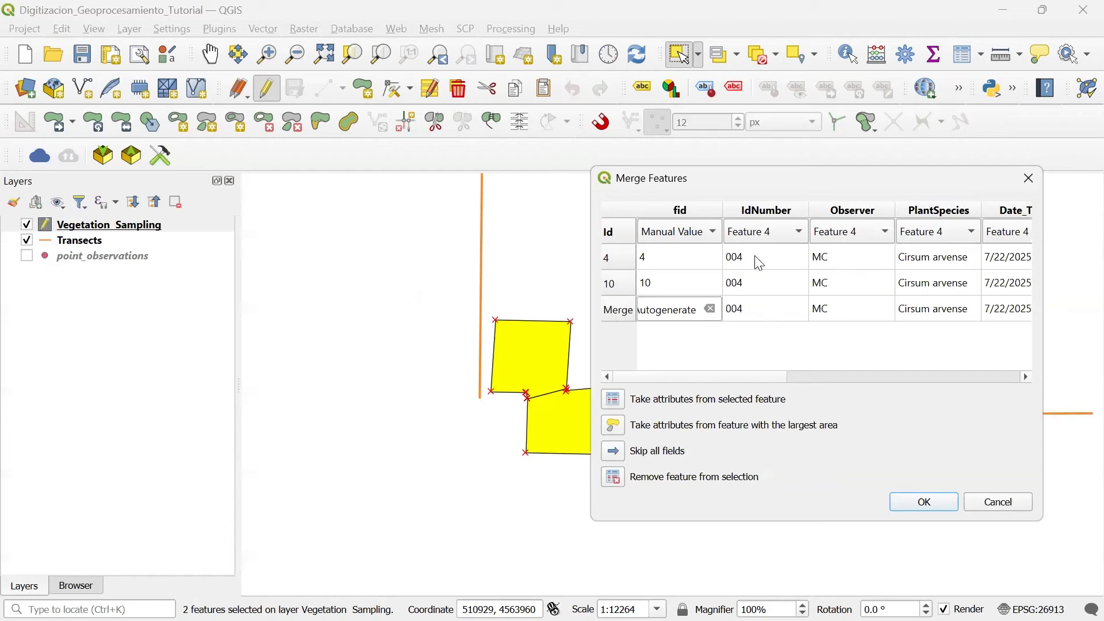
{"action": "left_click", "coordinate": [624, 256]}
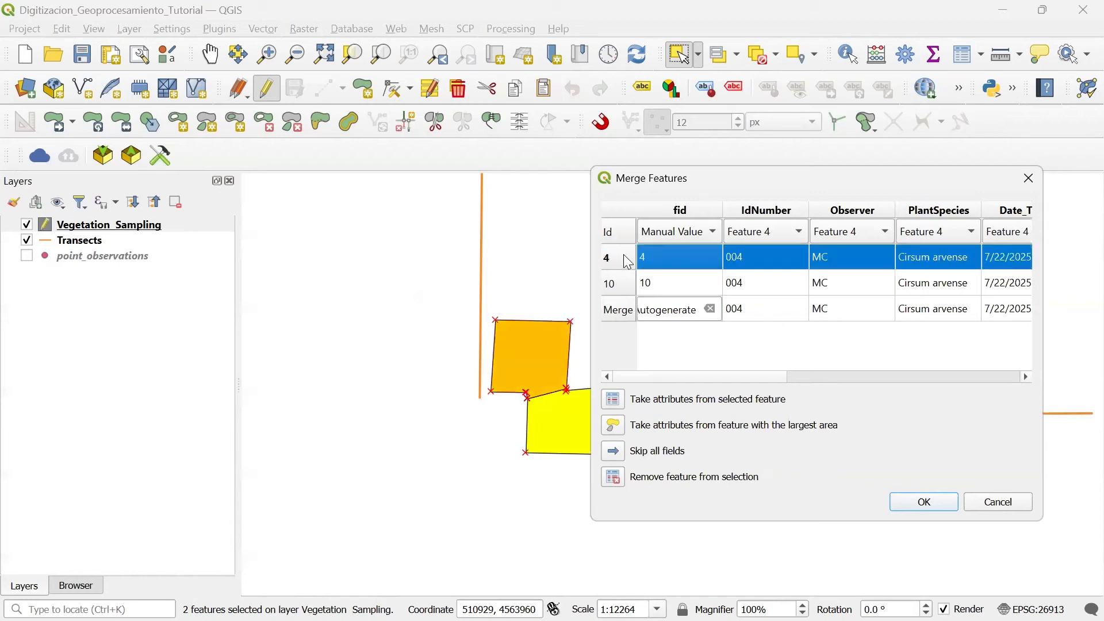
{"action": "left_click", "coordinate": [629, 314]}
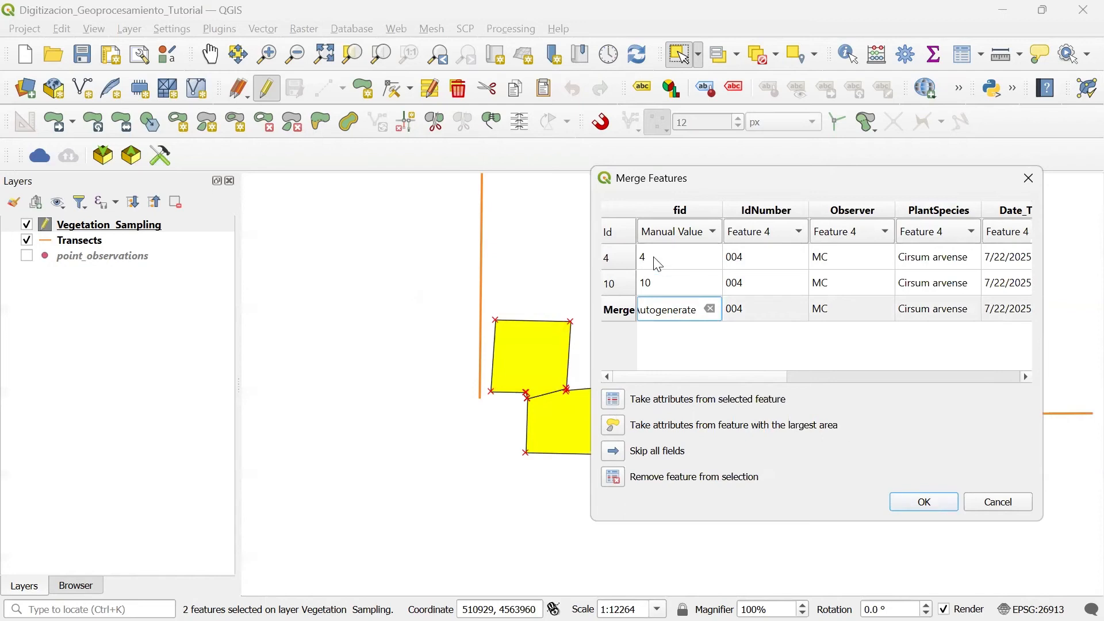
{"action": "left_click", "coordinate": [927, 504]}
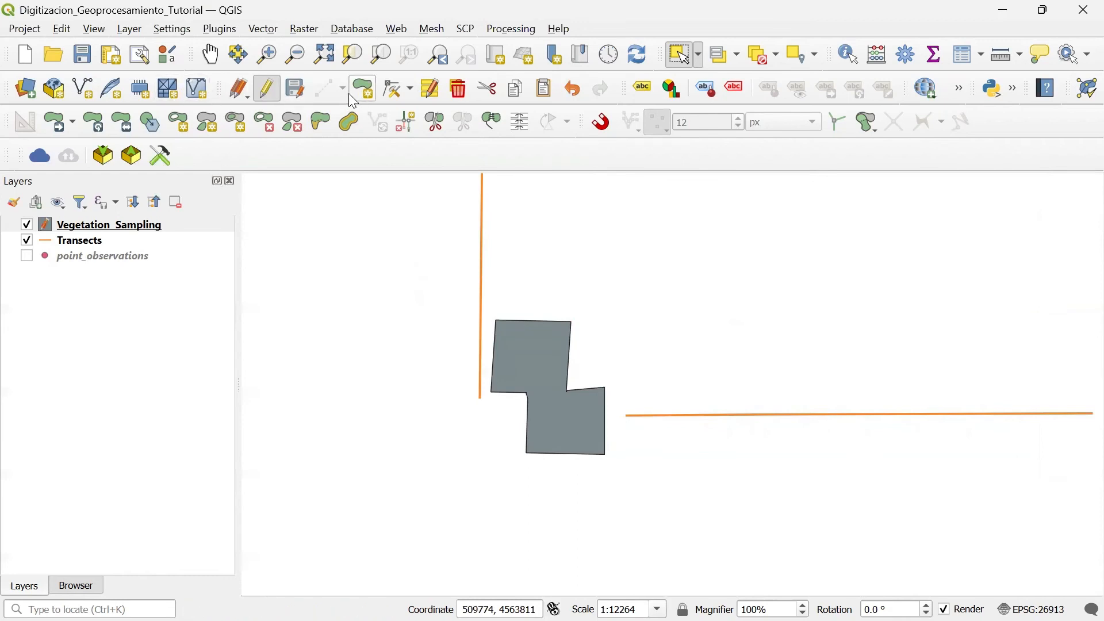
Step: Save the layer edits for the merged polygon, and save the project
{"action": "left_click", "coordinate": [296, 88]}
{"action": "scroll", "coordinate": [659, 348], "scroll_direction": "down", "scroll_amount": 1}
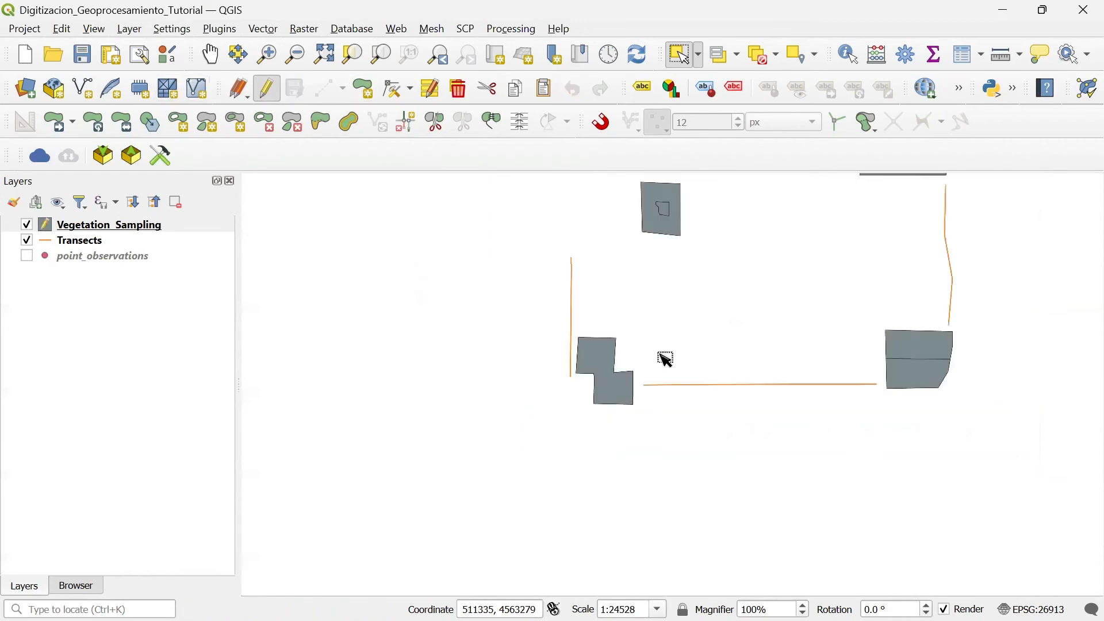
{"action": "left_click", "coordinate": [94, 57]}
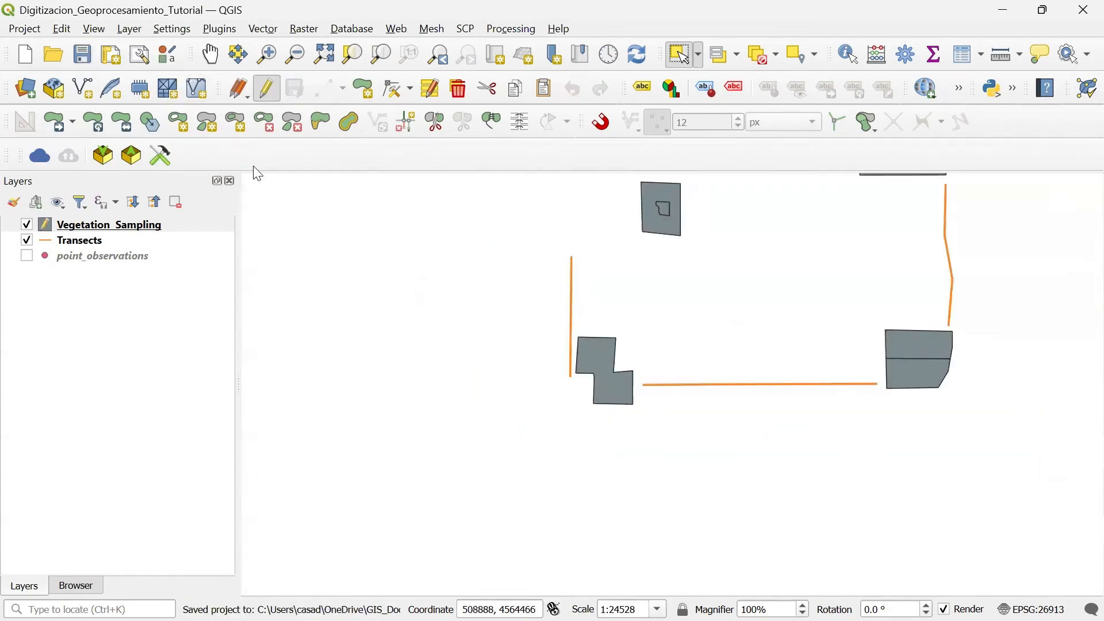
Step: Open the attribute table of the Vegetation_Sampling layer in editing mode and sort it by Area in descending order
{"action": "left_click", "coordinate": [210, 54]}
{"action": "left_click_drag", "start_coordinate": [498, 312], "coordinate": [362, 359]}
{"action": "left_click", "coordinate": [142, 233]}
{"action": "right_click", "coordinate": [142, 233]}
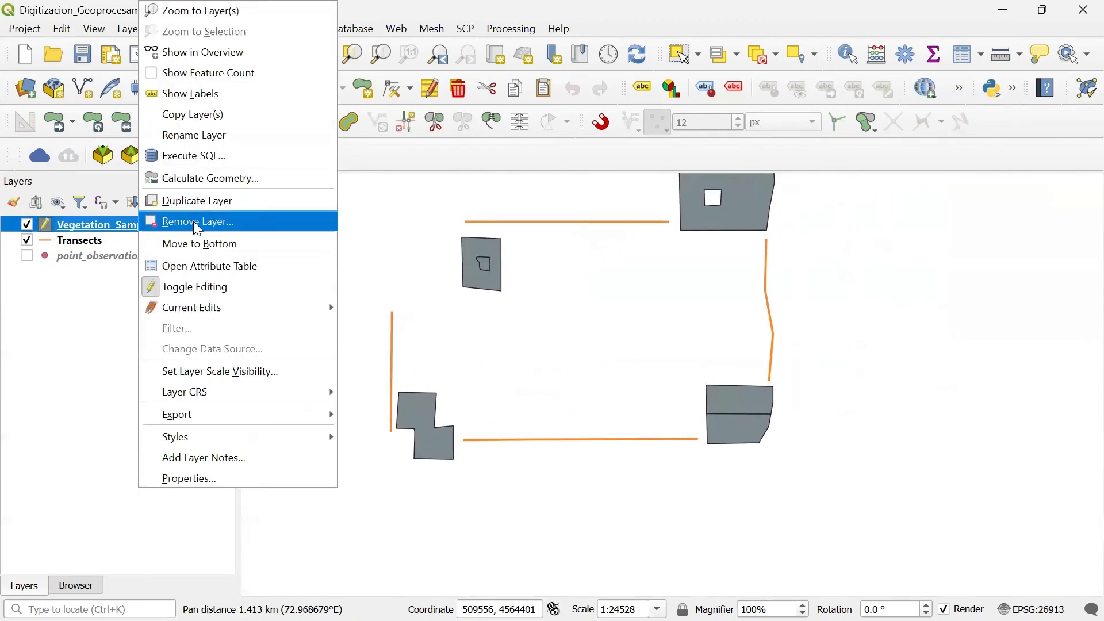
{"action": "left_click", "coordinate": [201, 265]}
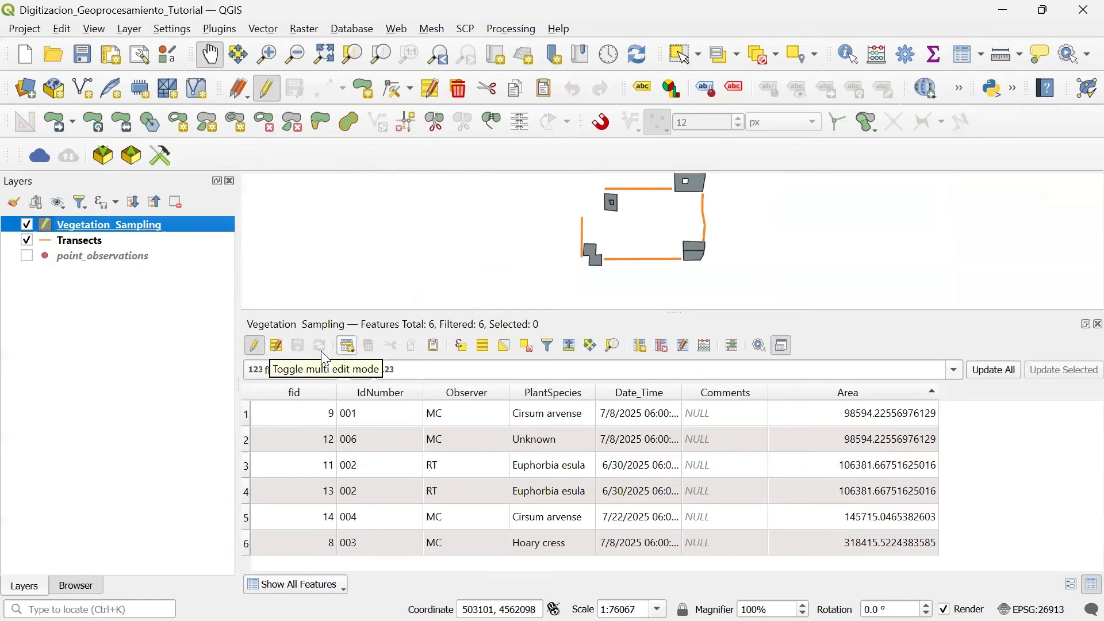
{"action": "left_click", "coordinate": [255, 348]}
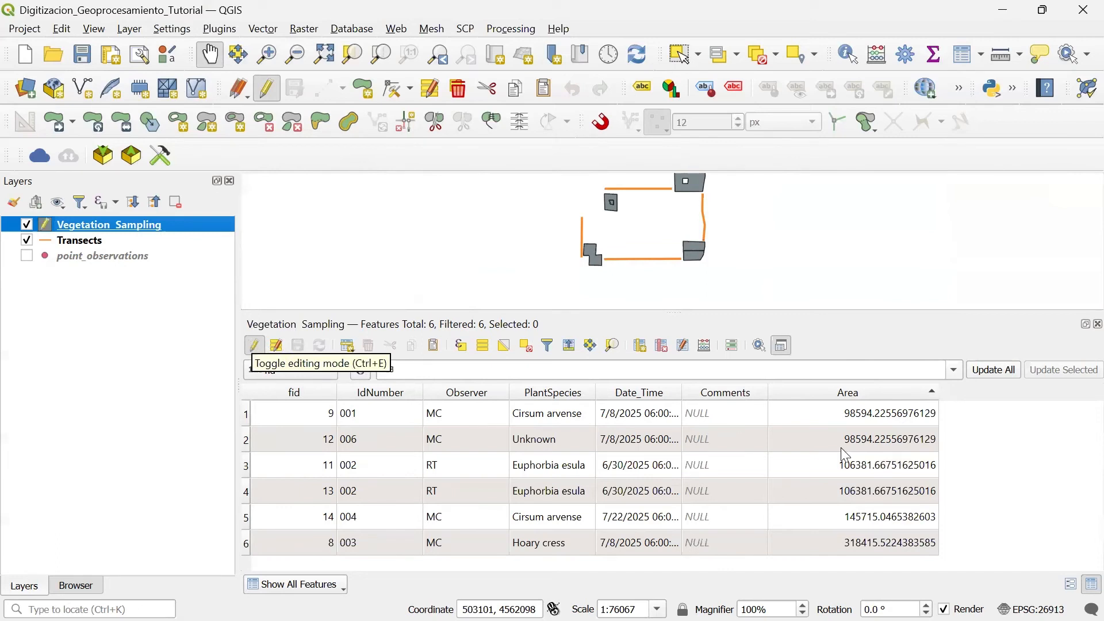
{"action": "left_click", "coordinate": [867, 396]}
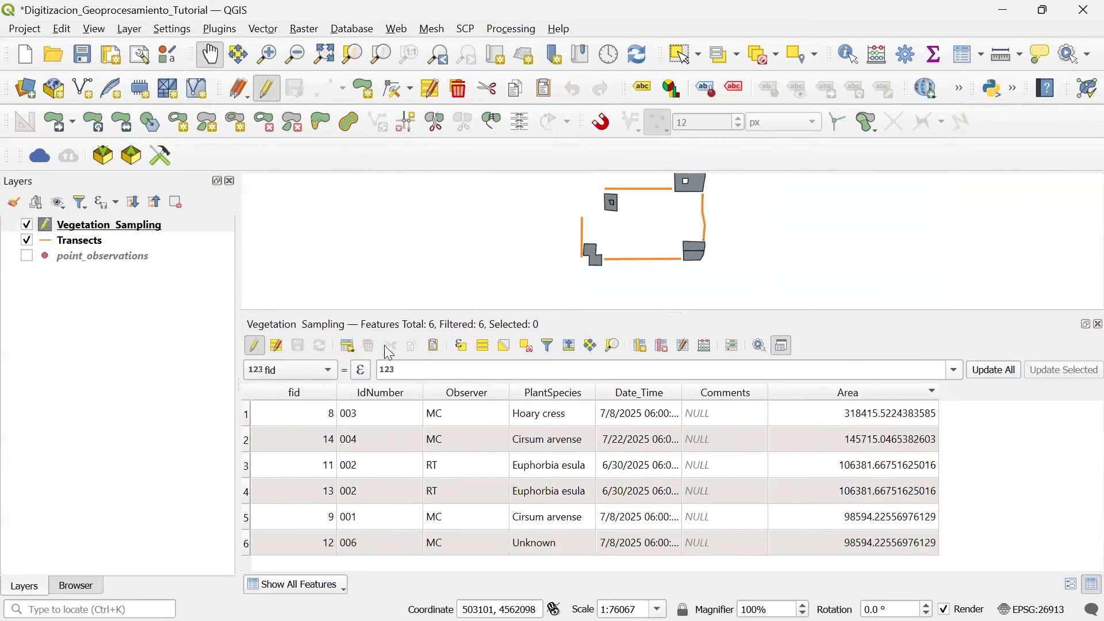
Step: Open the field calculator for the layer and set it to update the existing Area field
{"action": "left_click", "coordinate": [708, 347]}
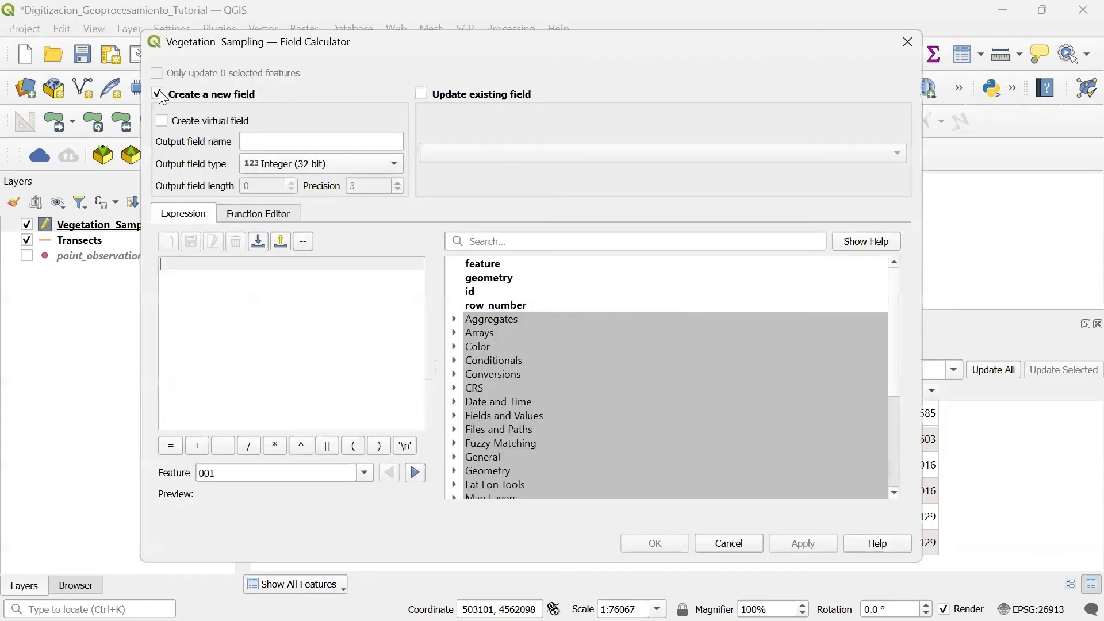
{"action": "left_click", "coordinate": [158, 95]}
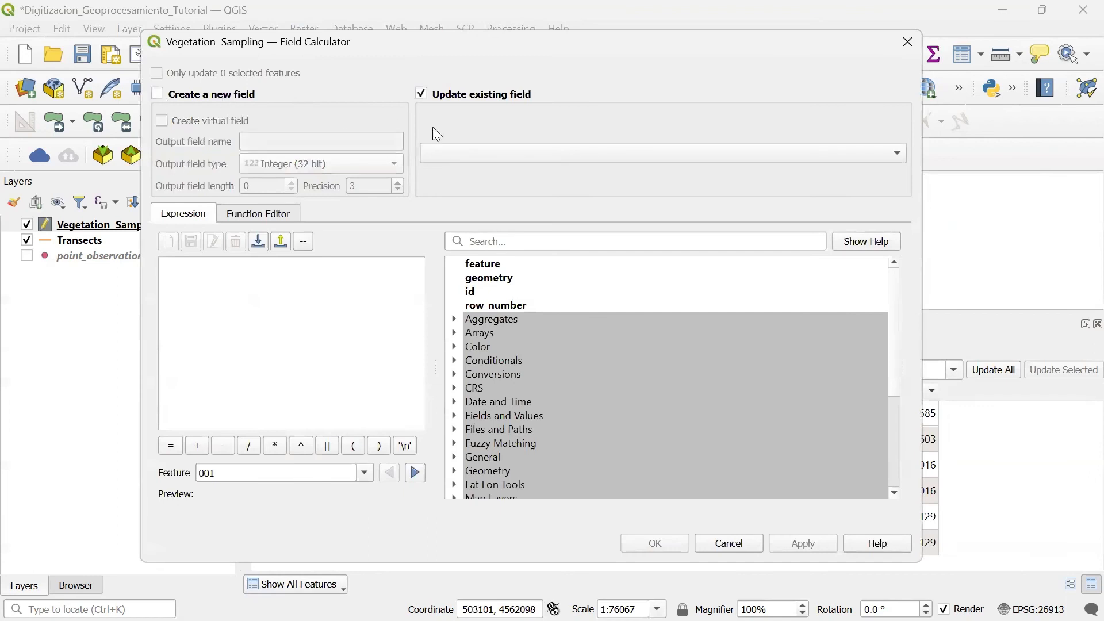
{"action": "left_click", "coordinate": [530, 155]}
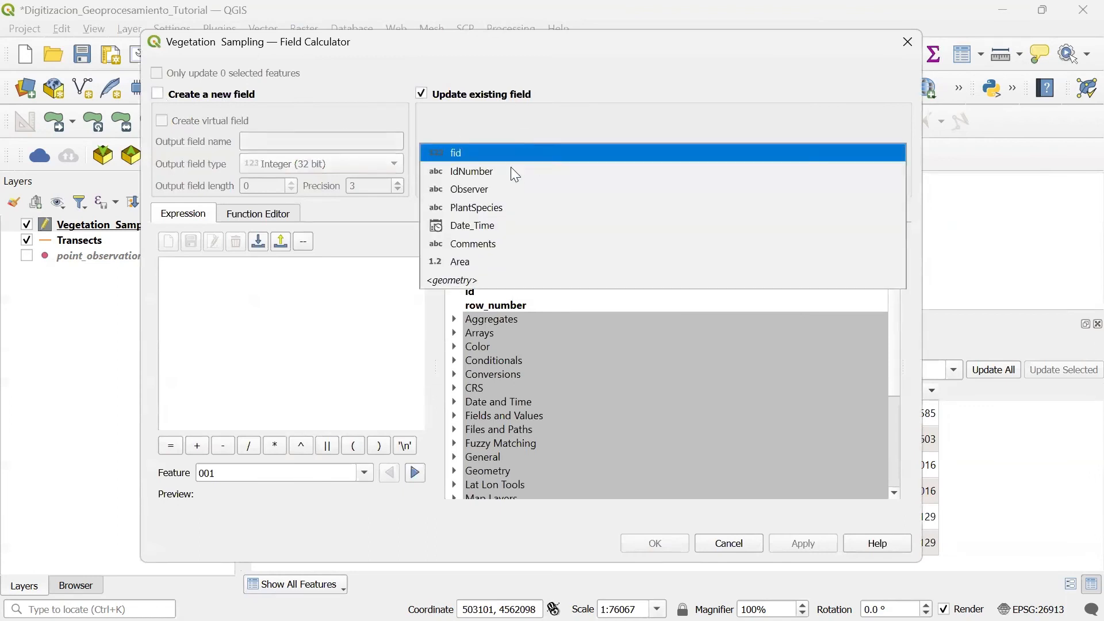
{"action": "left_click", "coordinate": [472, 263]}
Step: Use the Geometry function $area as the expression, apply it to recalculate the Area field, and close the calculator
{"action": "scroll", "coordinate": [899, 345], "scroll_direction": "down", "scroll_amount": 2}
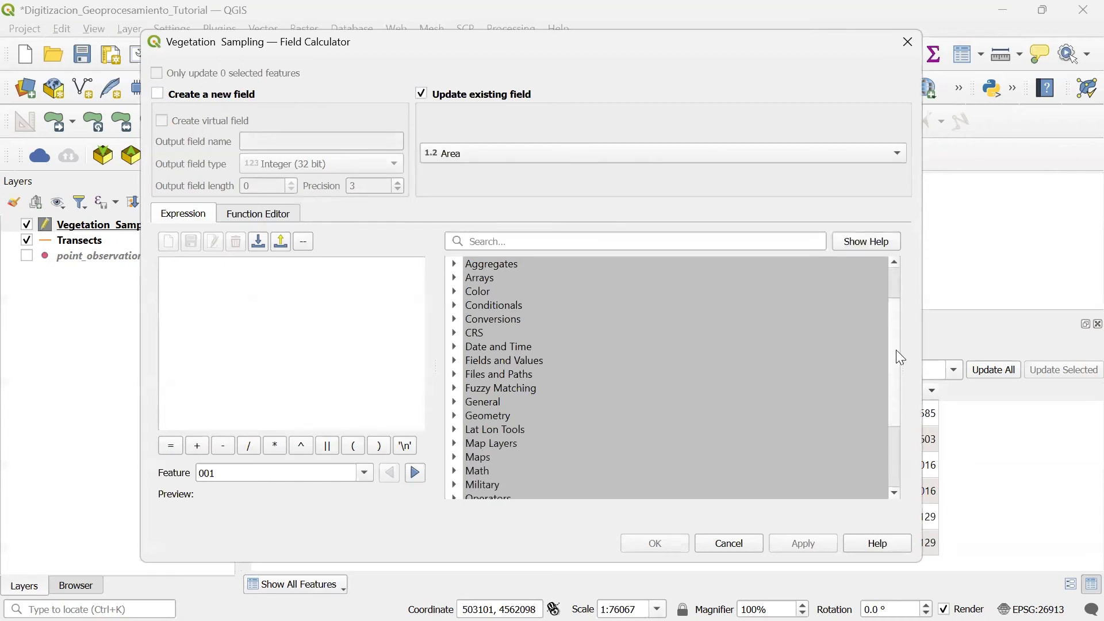
{"action": "scroll", "coordinate": [901, 358], "scroll_direction": "down", "scroll_amount": 1}
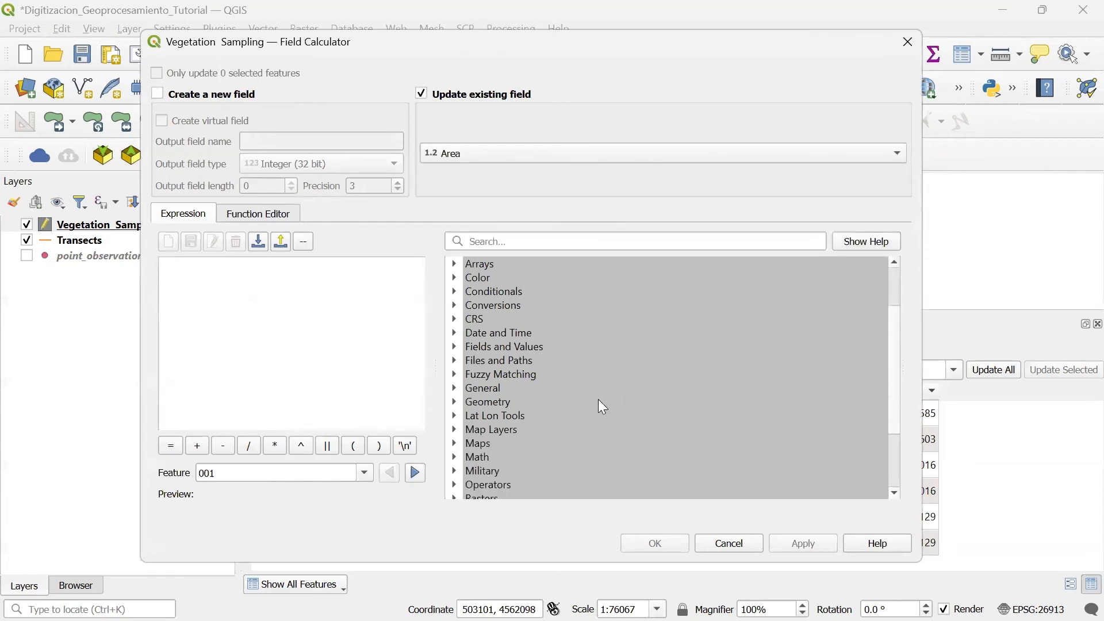
{"action": "left_click", "coordinate": [459, 404]}
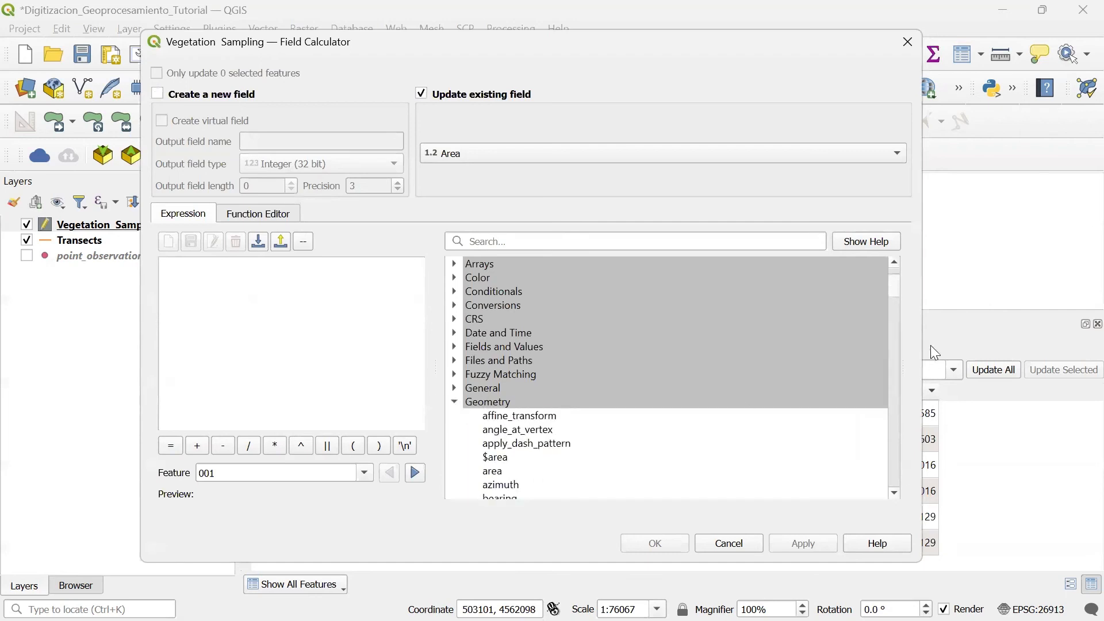
{"action": "double_click", "coordinate": [498, 461]}
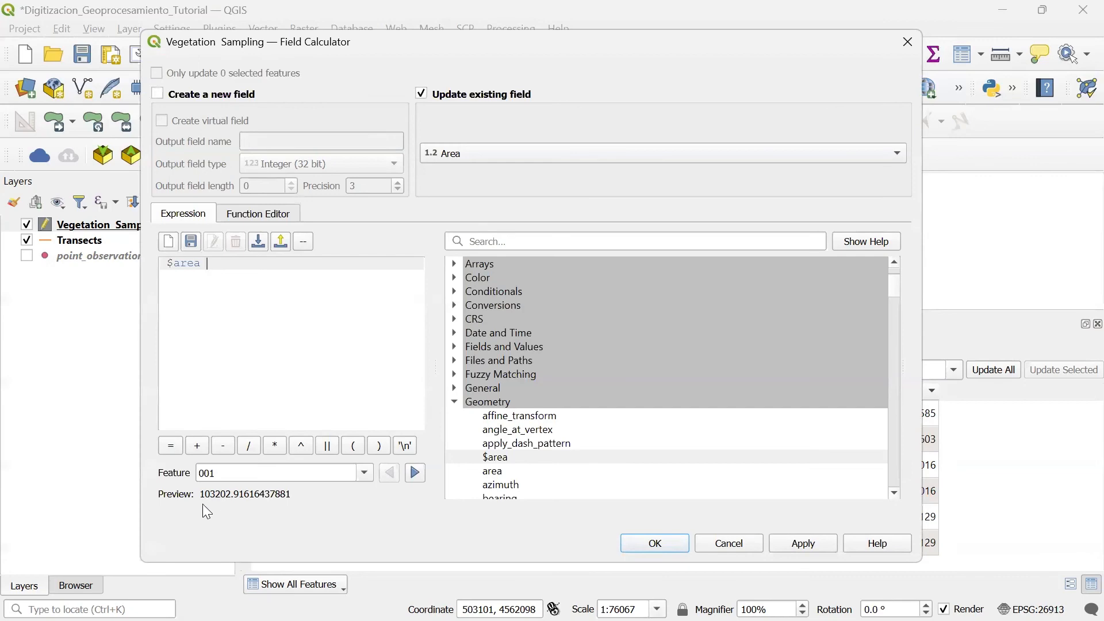
{"action": "left_click", "coordinate": [815, 549]}
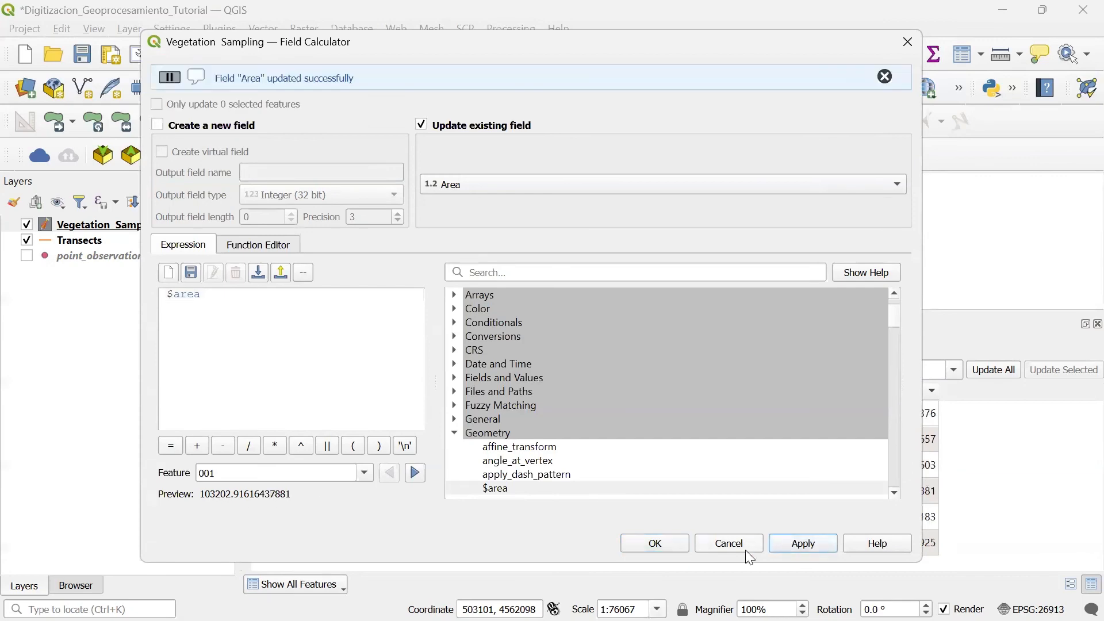
{"action": "left_click", "coordinate": [656, 550]}
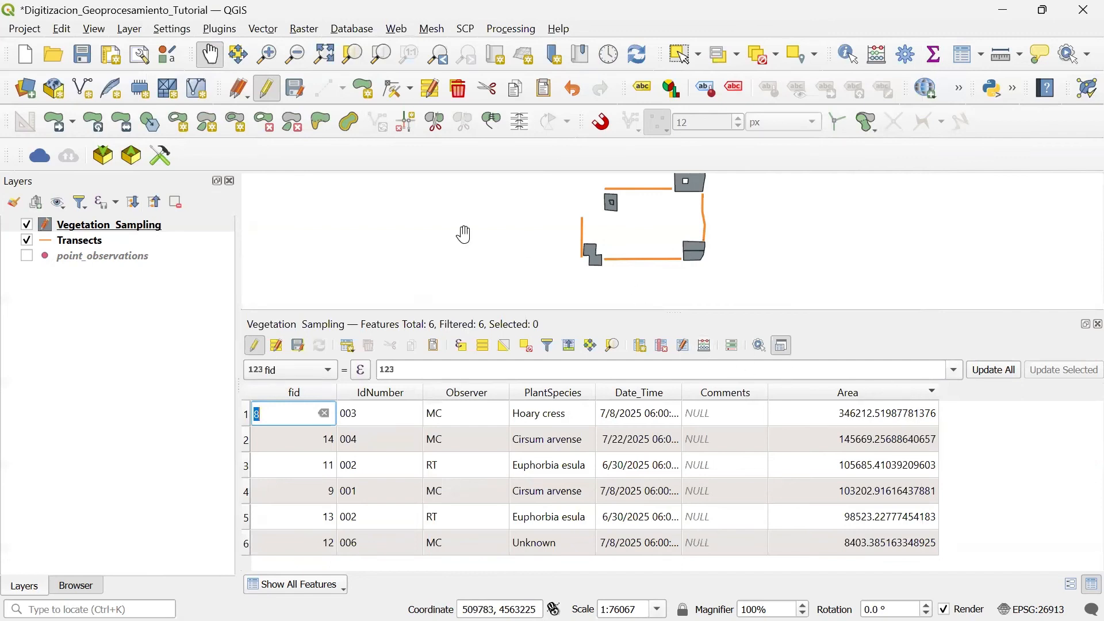
Step: Review the ellipsoid and the distance and area units in the project's measurement settings, leaving them as they are
{"action": "left_click", "coordinate": [25, 29]}
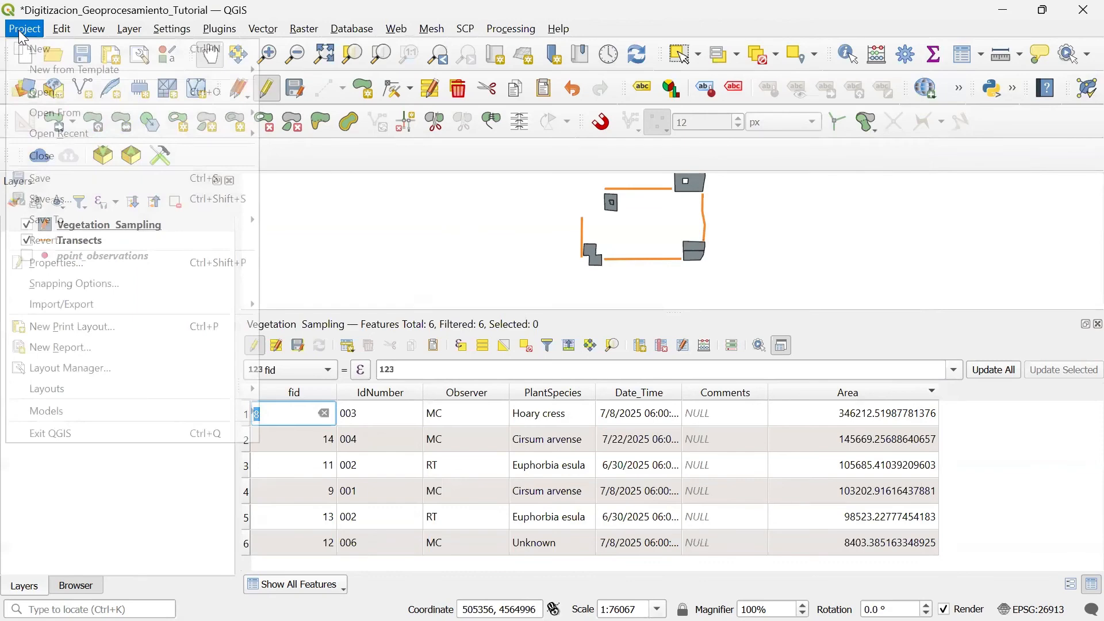
{"action": "left_click", "coordinate": [60, 263]}
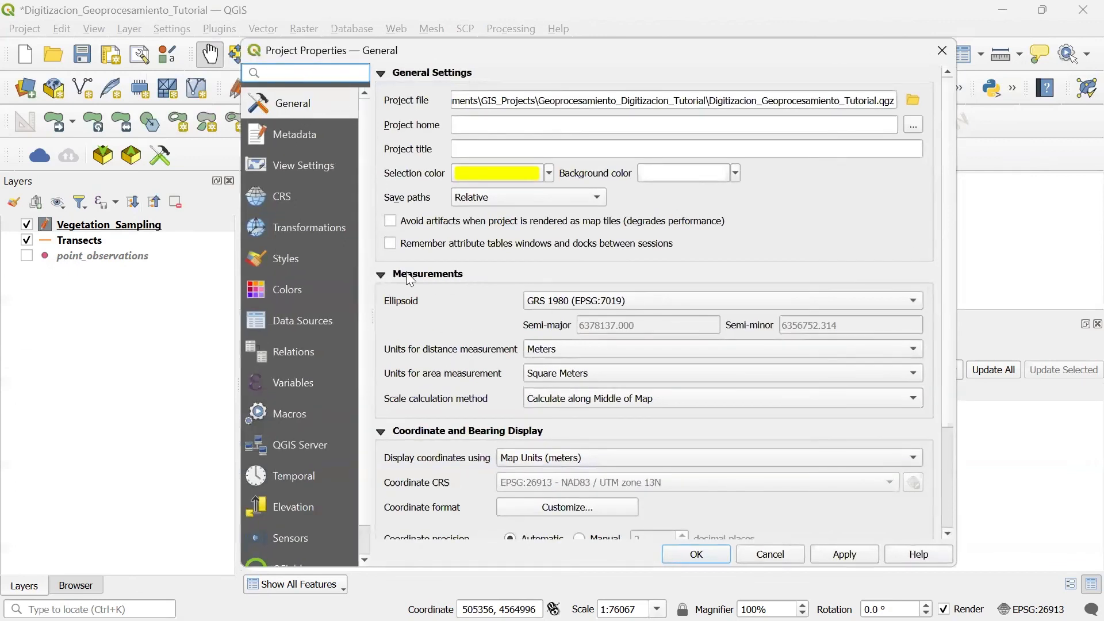
{"action": "left_click", "coordinate": [567, 348]}
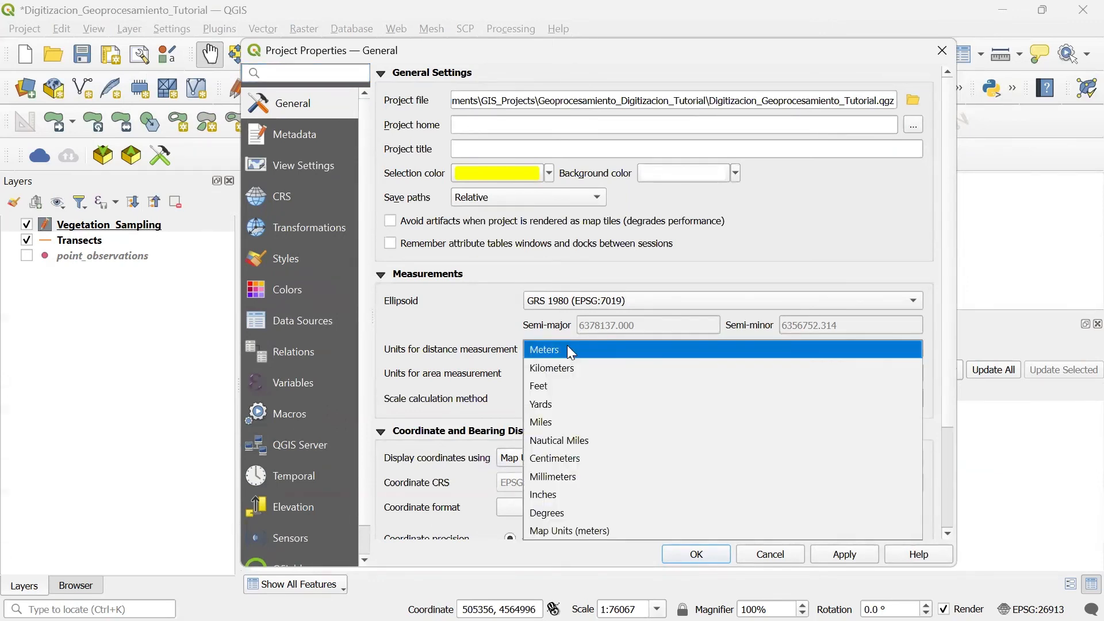
{"action": "left_click", "coordinate": [435, 296]}
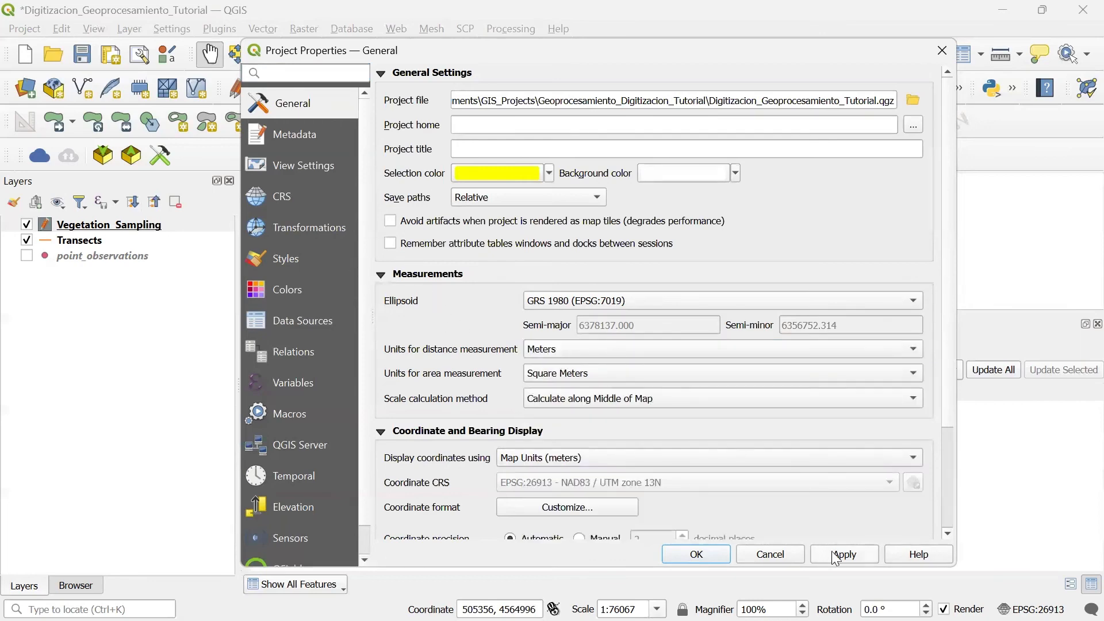
{"action": "left_click", "coordinate": [941, 51]}
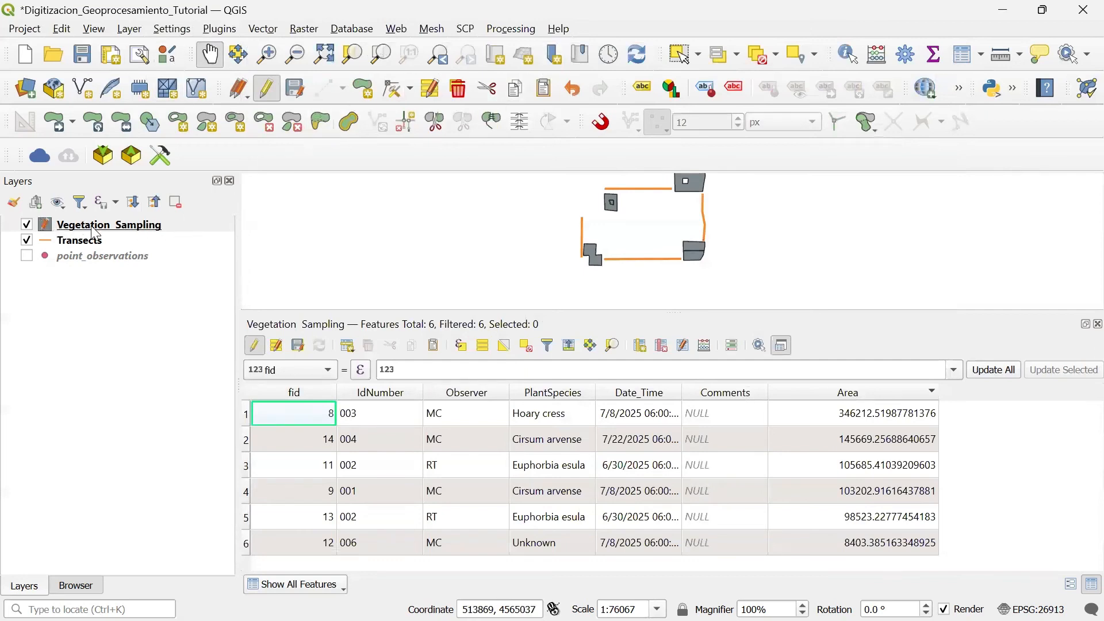
Step: Stop editing the Vegetation_Sampling layer, save its changes, and close its attribute table
{"action": "left_click", "coordinate": [266, 89]}
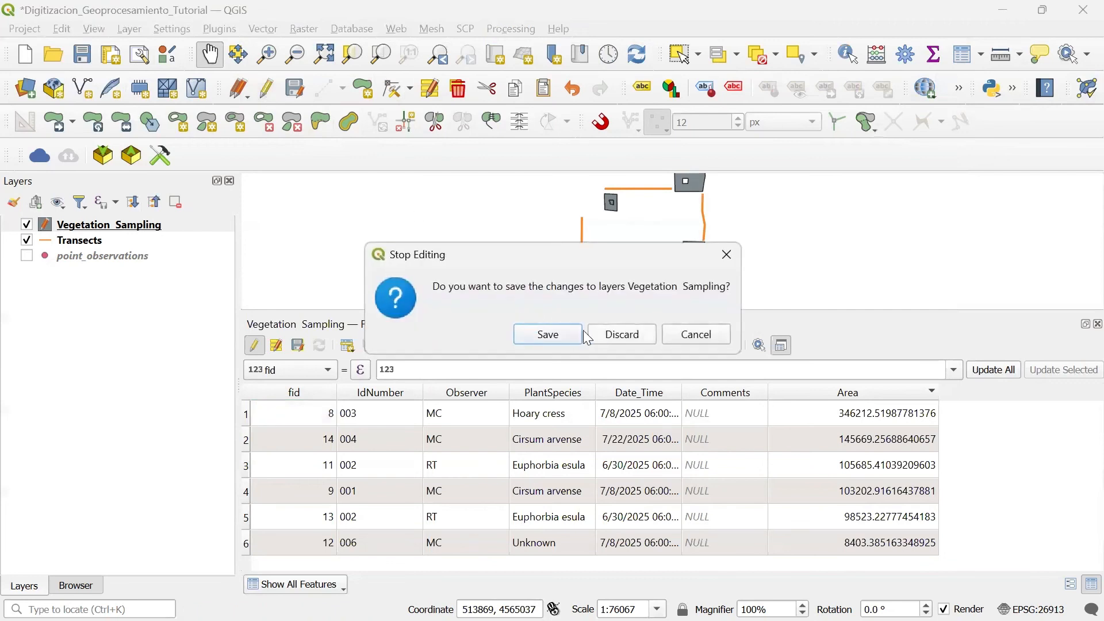
{"action": "left_click", "coordinate": [547, 334]}
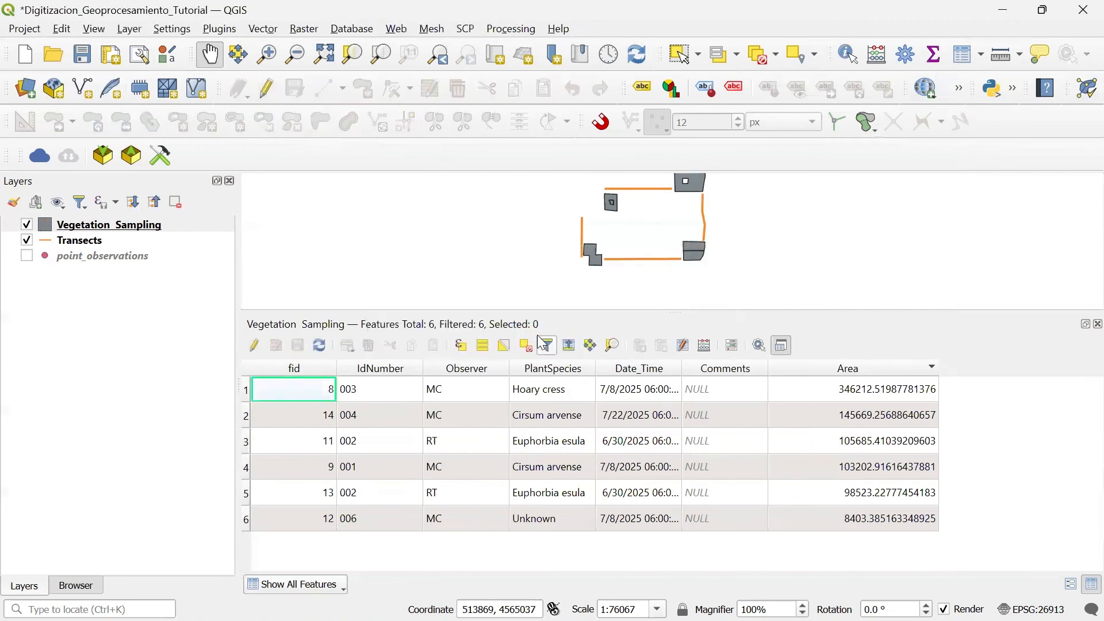
{"action": "left_click", "coordinate": [1098, 324]}
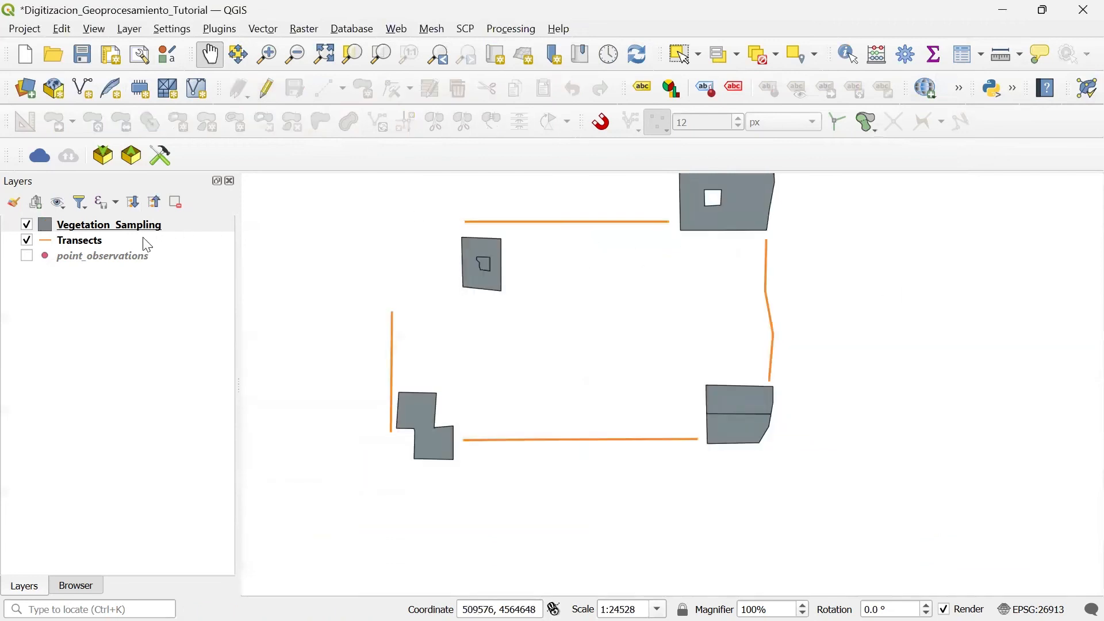
Step: Start editing the Transects layer, review its attribute table, and close the table
{"action": "left_click", "coordinate": [75, 241]}
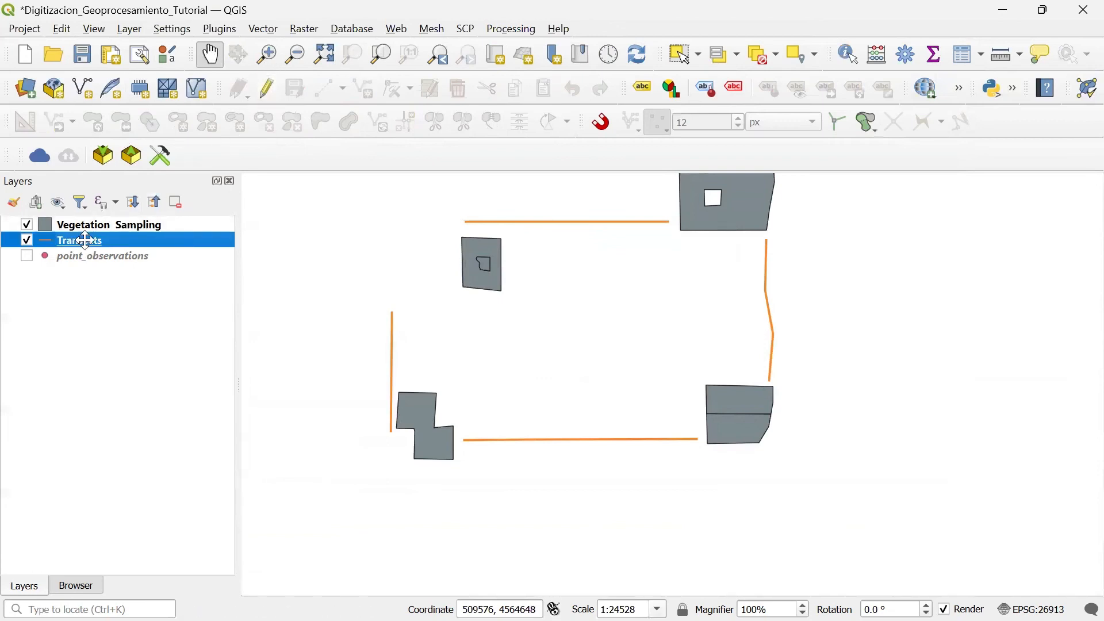
{"action": "left_click", "coordinate": [266, 88]}
{"action": "right_click", "coordinate": [86, 240]}
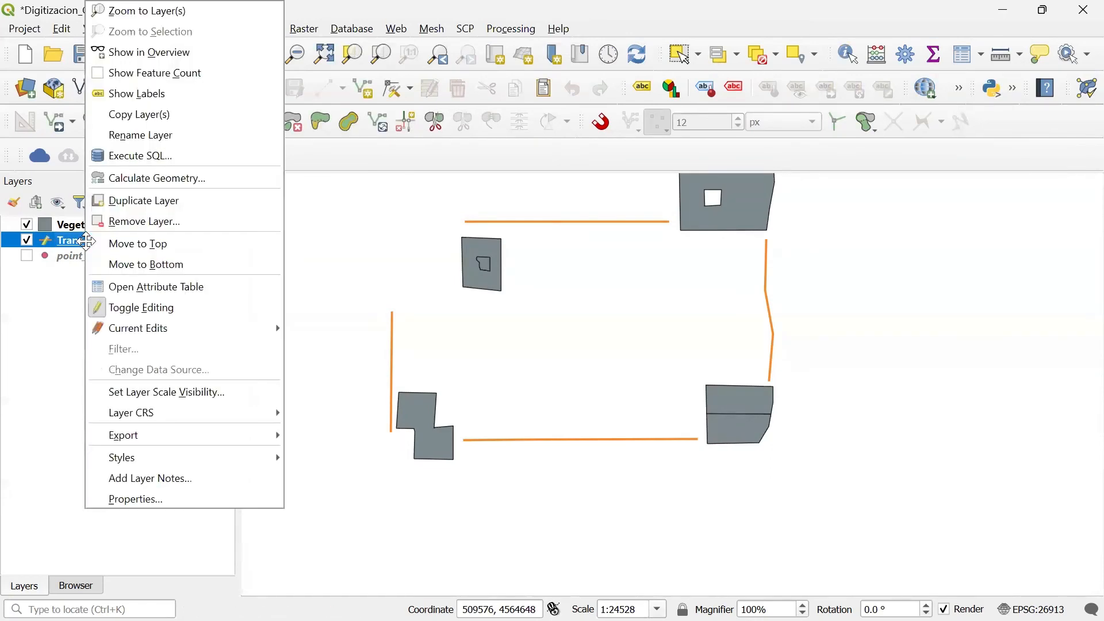
{"action": "left_click", "coordinate": [158, 286]}
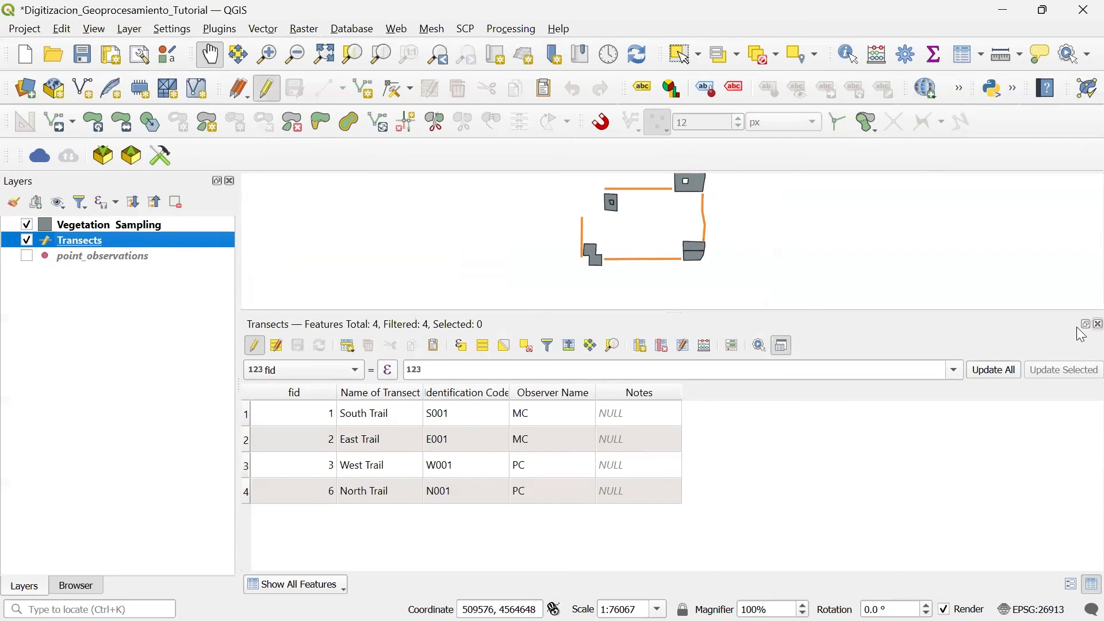
{"action": "left_click", "coordinate": [1099, 325]}
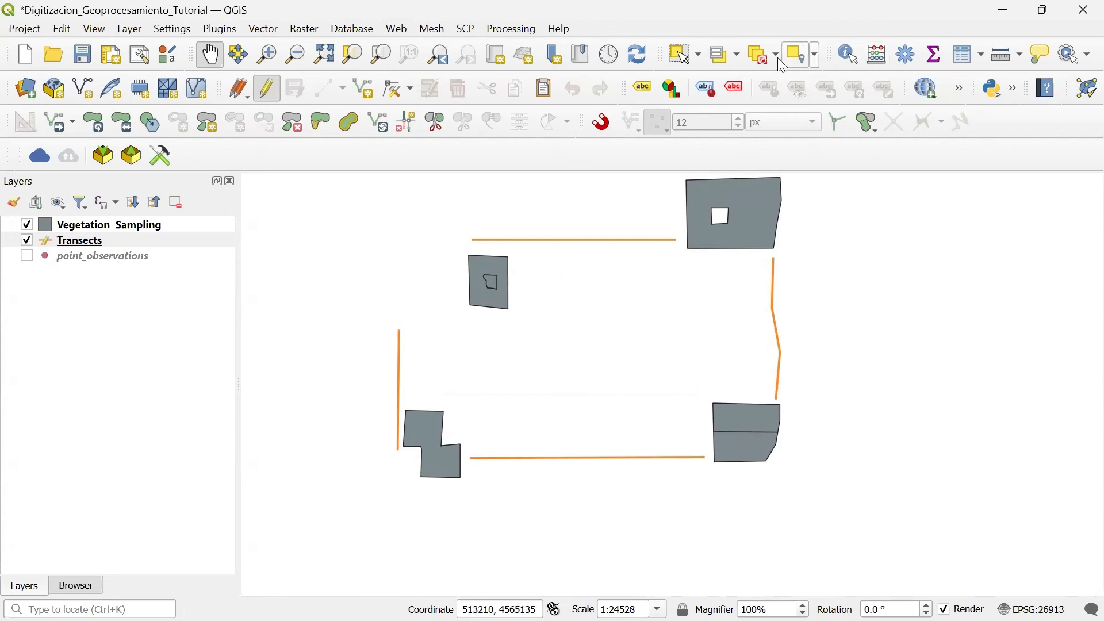
Step: Split the northern transect into two lines just east of its middle vertex with Split Features, and clear the selection
{"action": "left_click", "coordinate": [682, 57]}
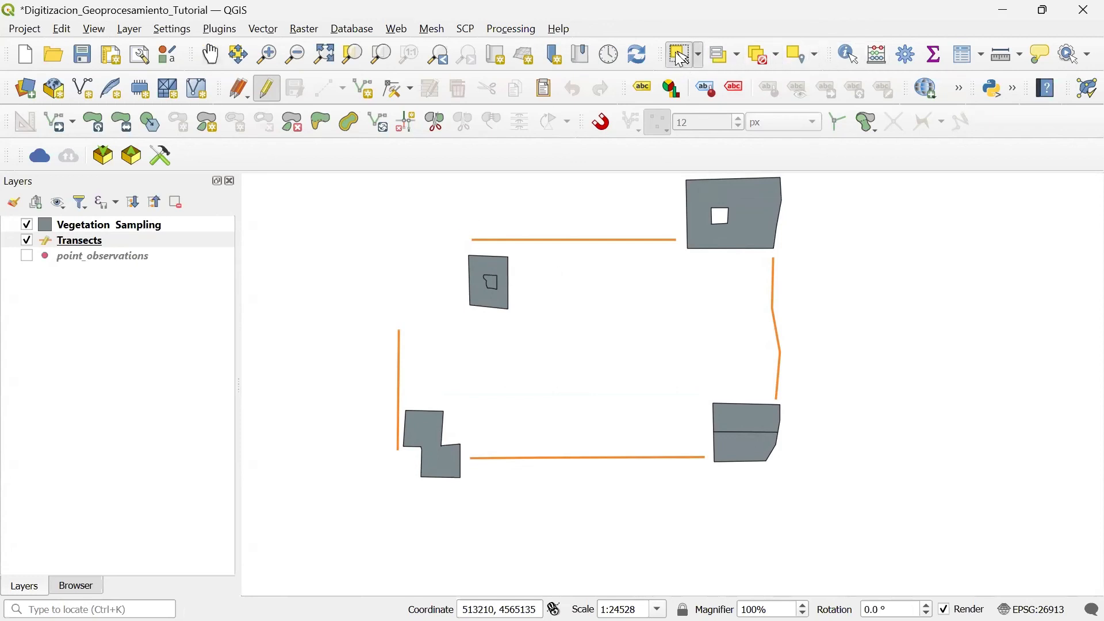
{"action": "left_click", "coordinate": [575, 244]}
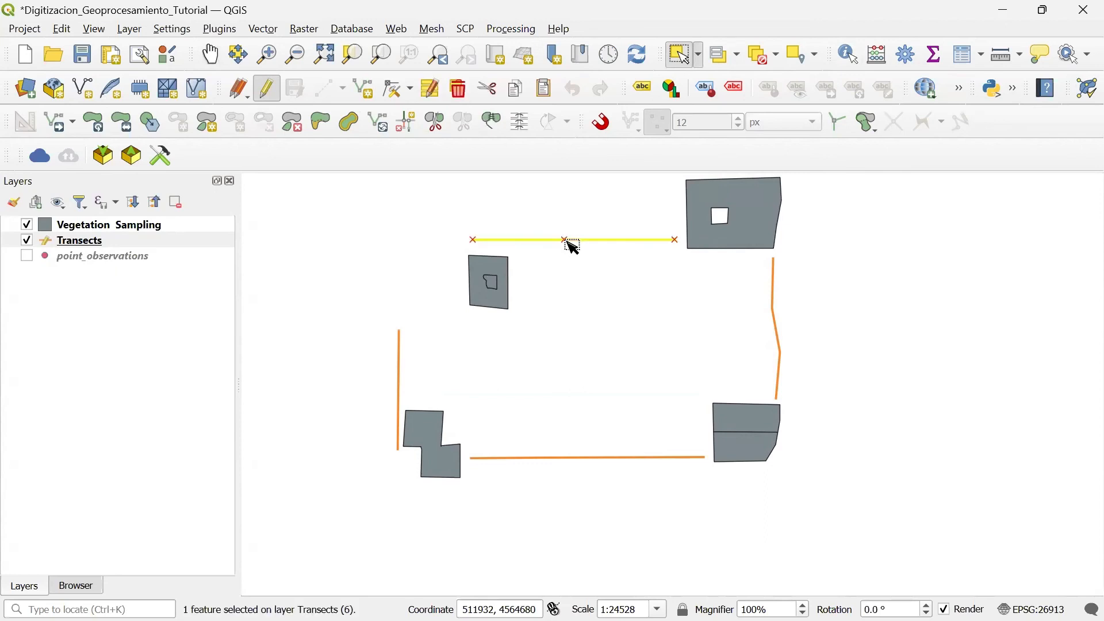
{"action": "left_click", "coordinate": [441, 133]}
{"action": "scroll", "coordinate": [587, 261], "scroll_direction": "up", "scroll_amount": 1}
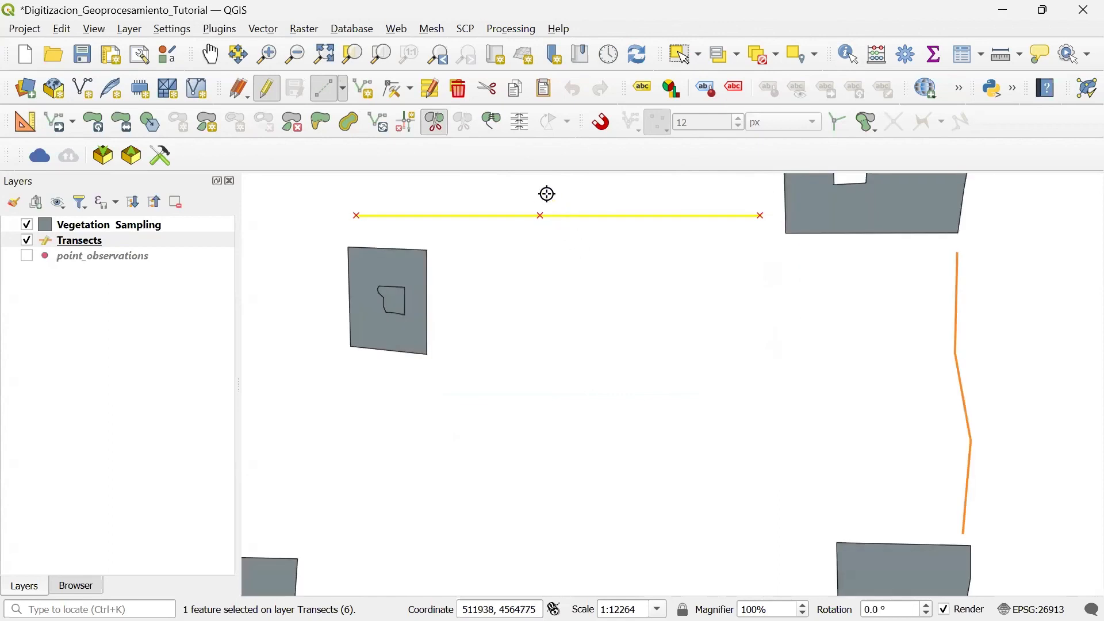
{"action": "left_click", "coordinate": [211, 54]}
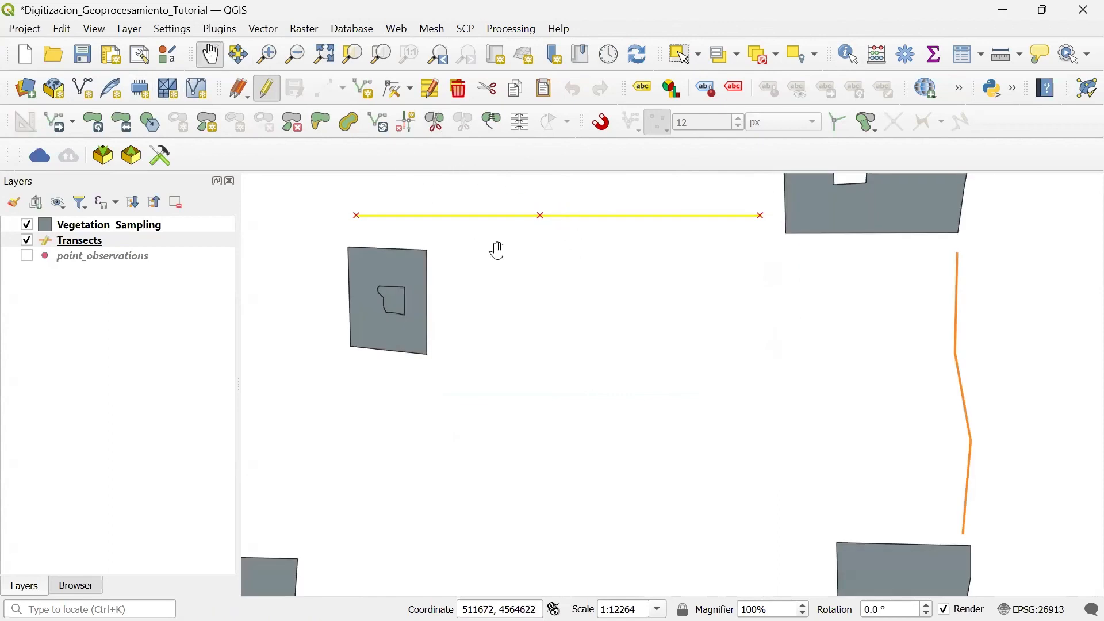
{"action": "left_click_drag", "start_coordinate": [497, 238], "coordinate": [490, 347]}
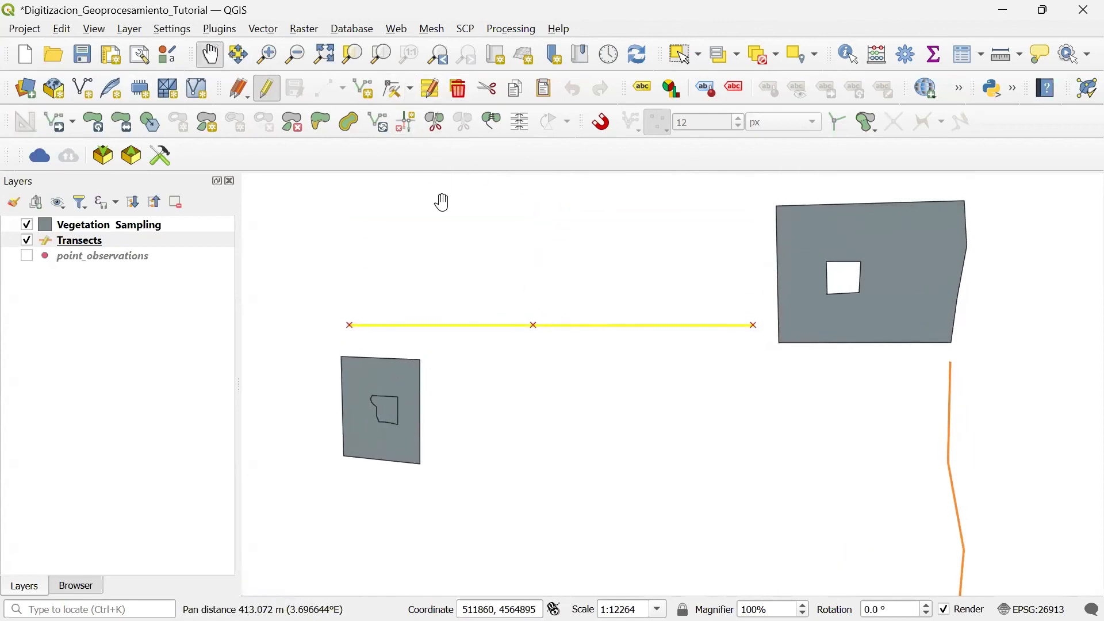
{"action": "left_click", "coordinate": [435, 124]}
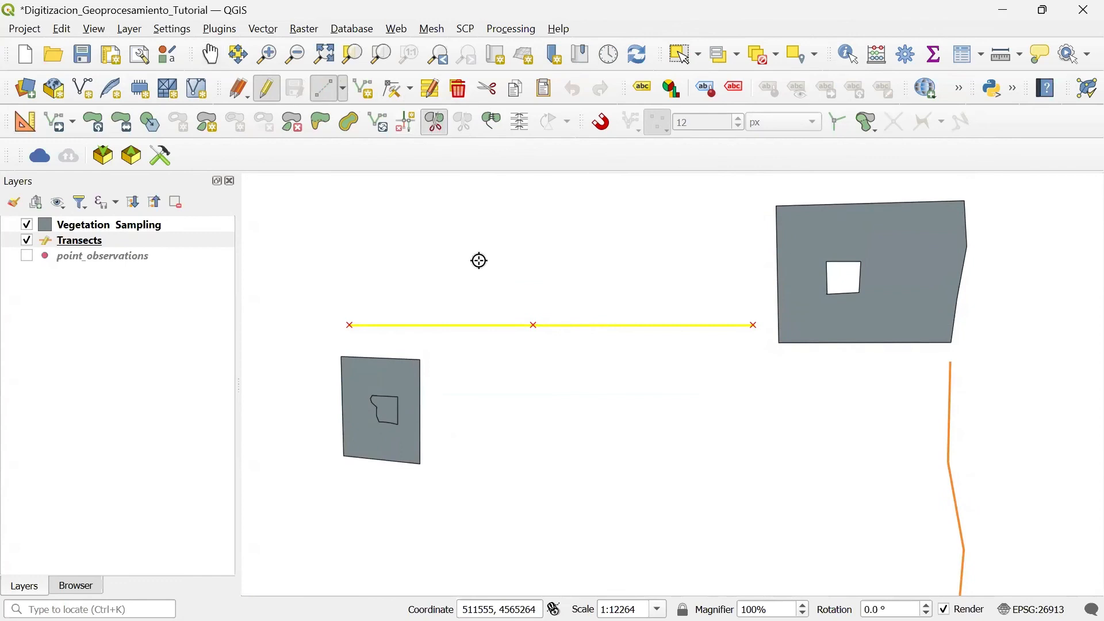
{"action": "left_click", "coordinate": [558, 315]}
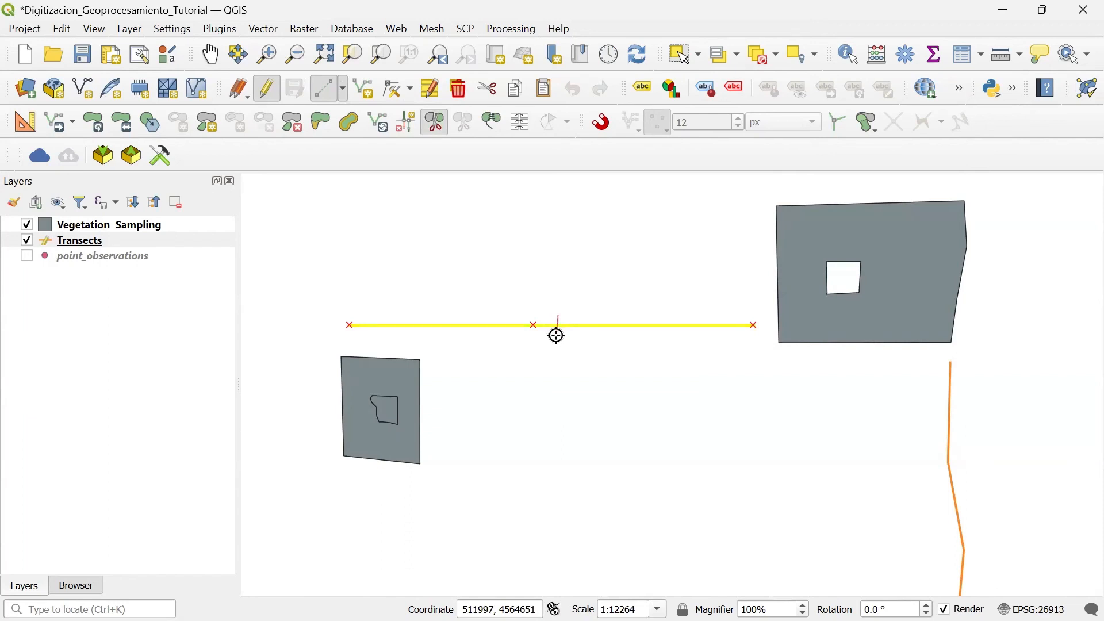
{"action": "left_click", "coordinate": [556, 335]}
{"action": "right_click", "coordinate": [557, 335]}
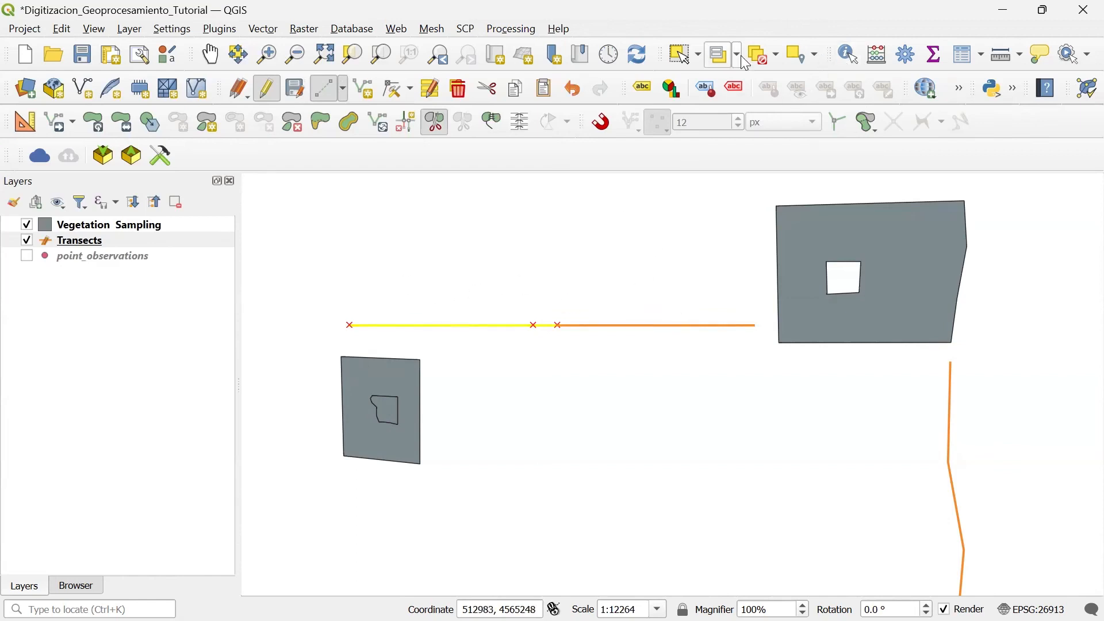
{"action": "left_click", "coordinate": [765, 55]}
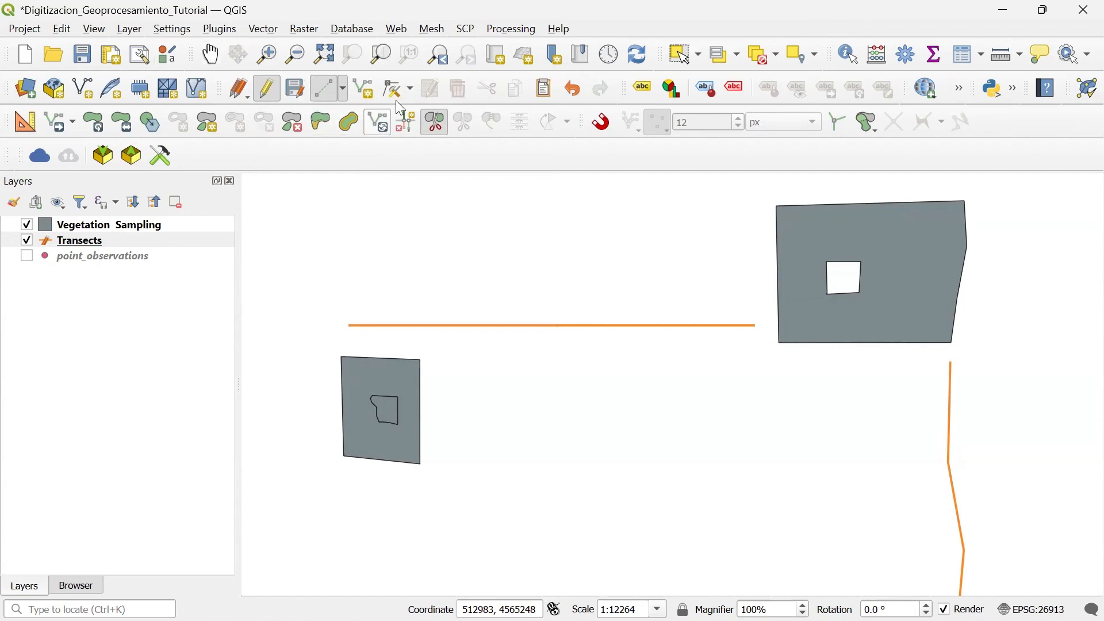
Step: Merge the two northern transect segments into one feature with the North Trail attributes and an autogenerated fid, and reselect the merged line
{"action": "left_click", "coordinate": [687, 60]}
{"action": "left_click_drag", "start_coordinate": [477, 302], "coordinate": [668, 360]}
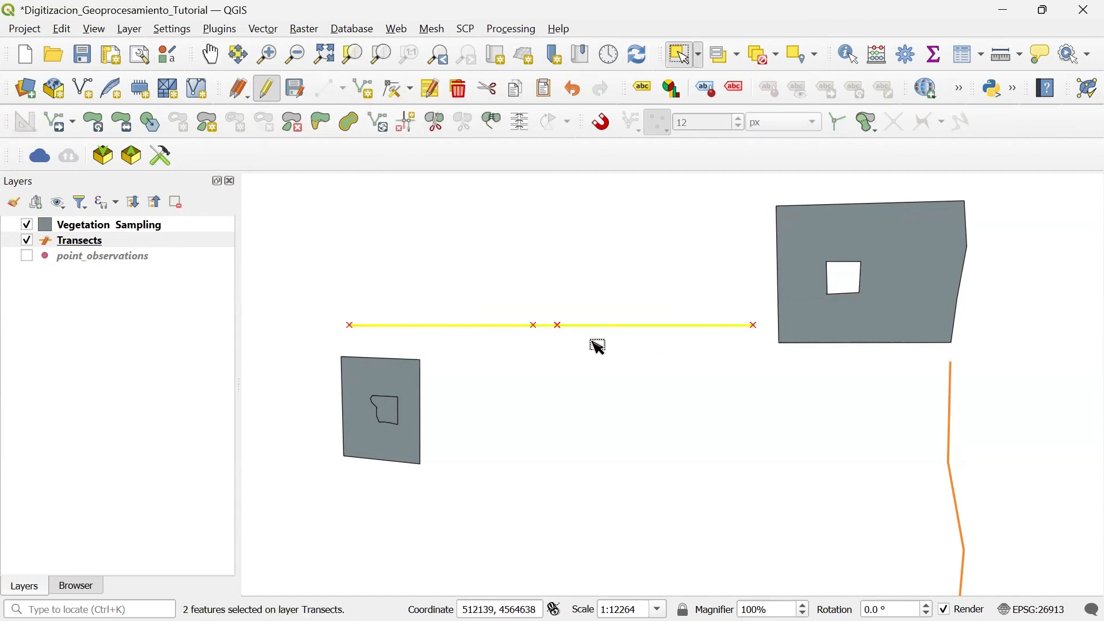
{"action": "left_click", "coordinate": [493, 129]}
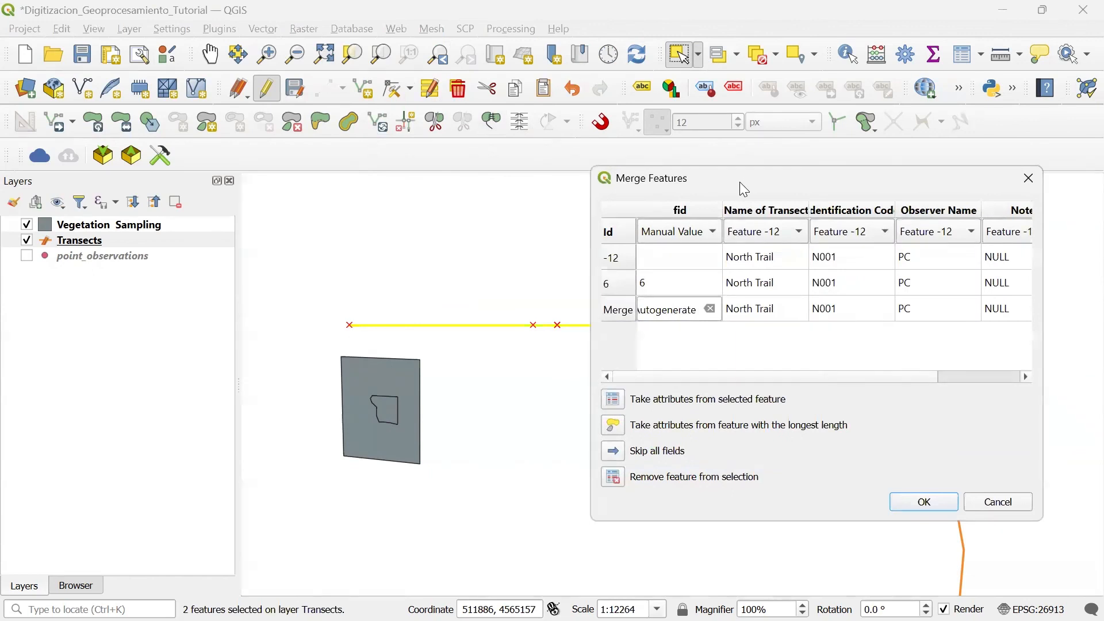
{"action": "left_click_drag", "start_coordinate": [739, 182], "coordinate": [638, 179]}
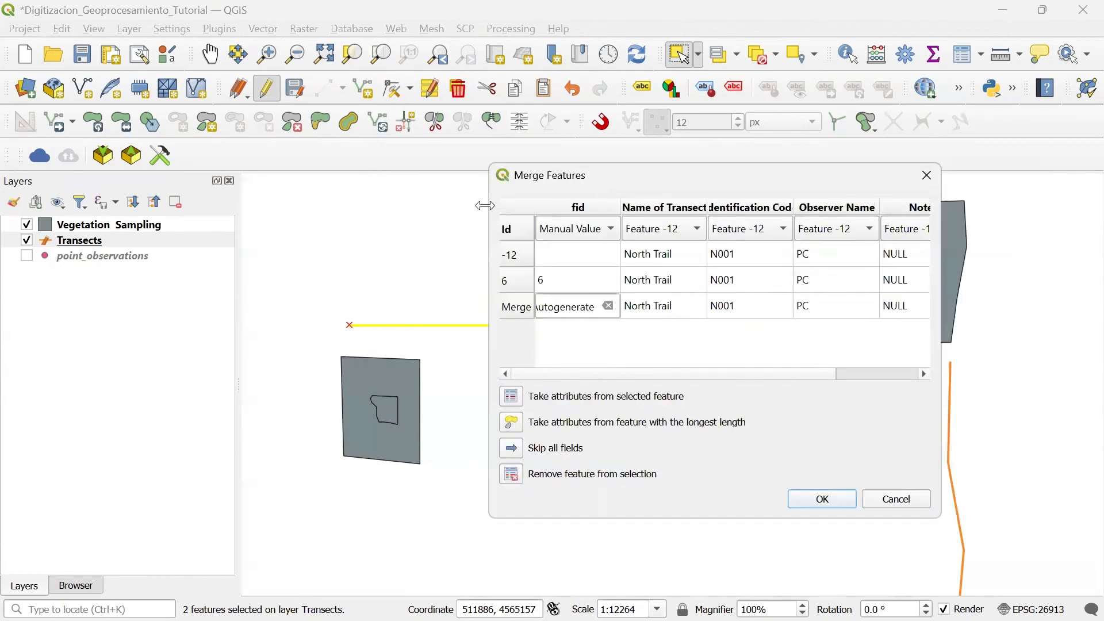
{"action": "left_click_drag", "start_coordinate": [485, 206], "coordinate": [333, 209]}
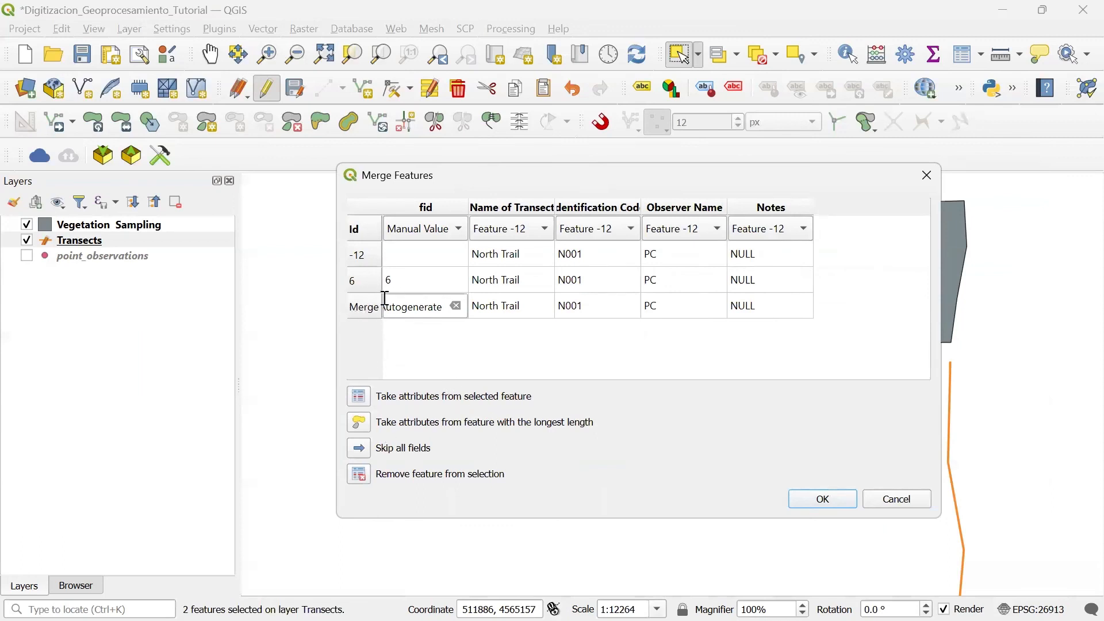
{"action": "left_click_drag", "start_coordinate": [537, 174], "coordinate": [594, 174]}
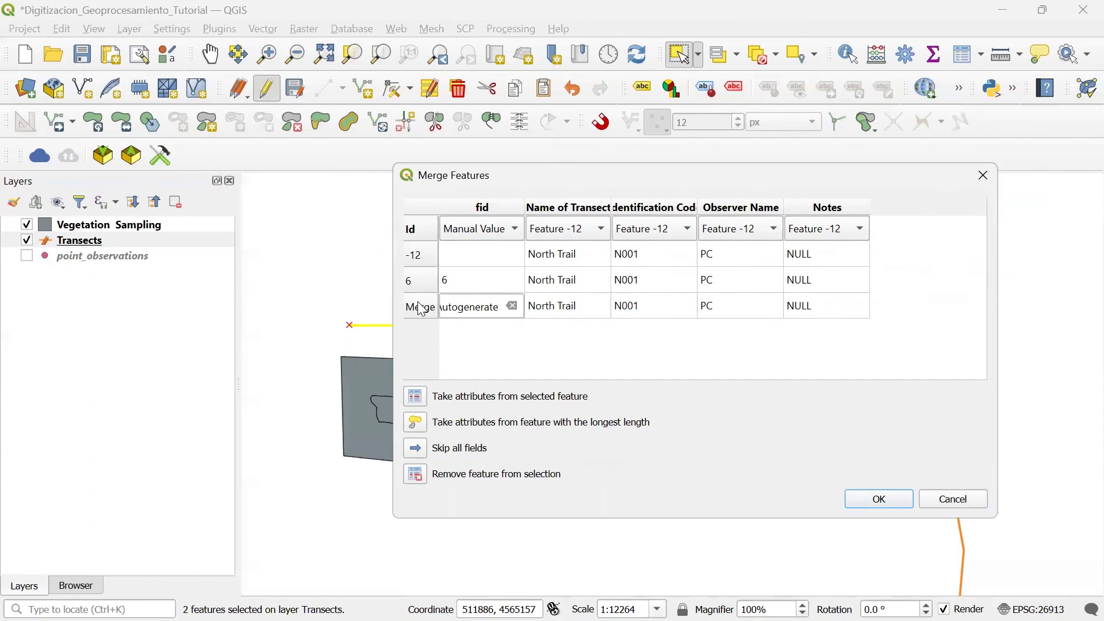
{"action": "left_click", "coordinate": [425, 264]}
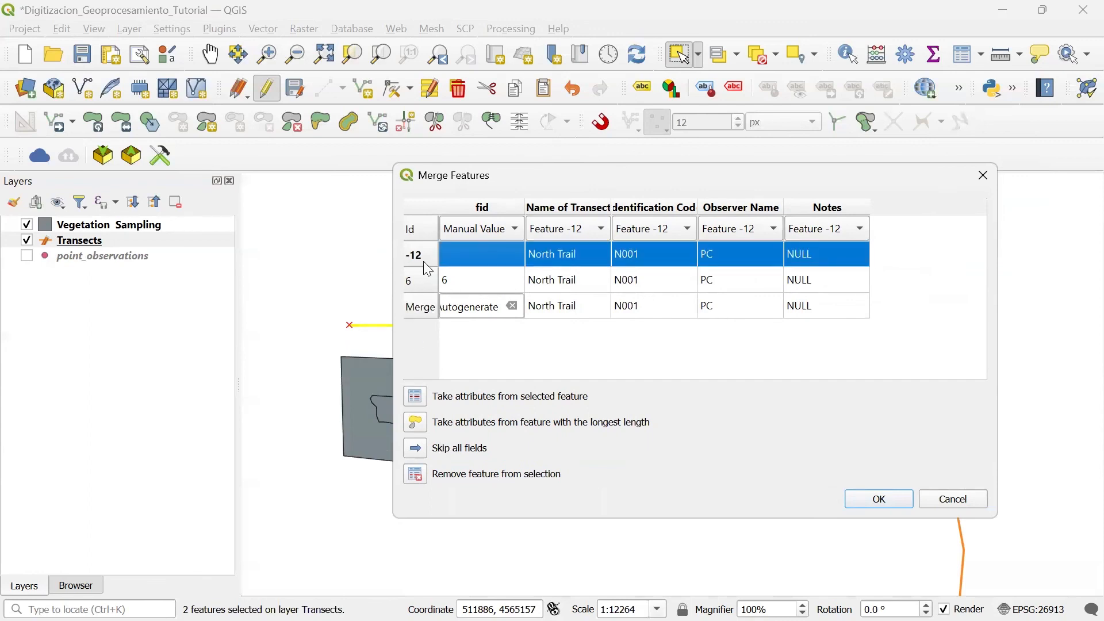
{"action": "left_click", "coordinate": [448, 307]}
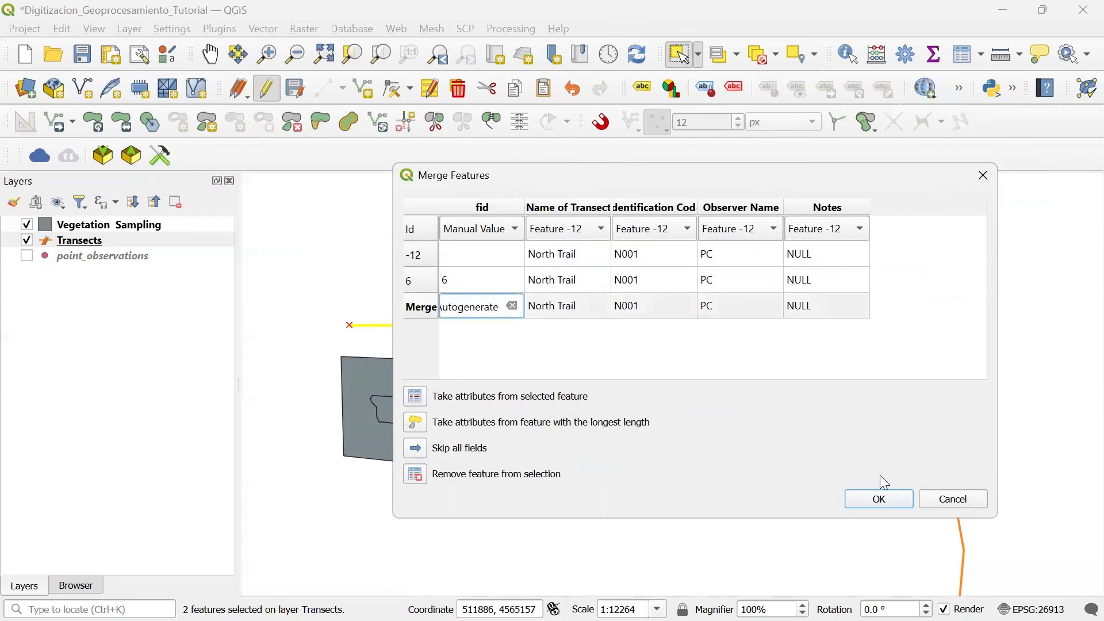
{"action": "left_click", "coordinate": [893, 498]}
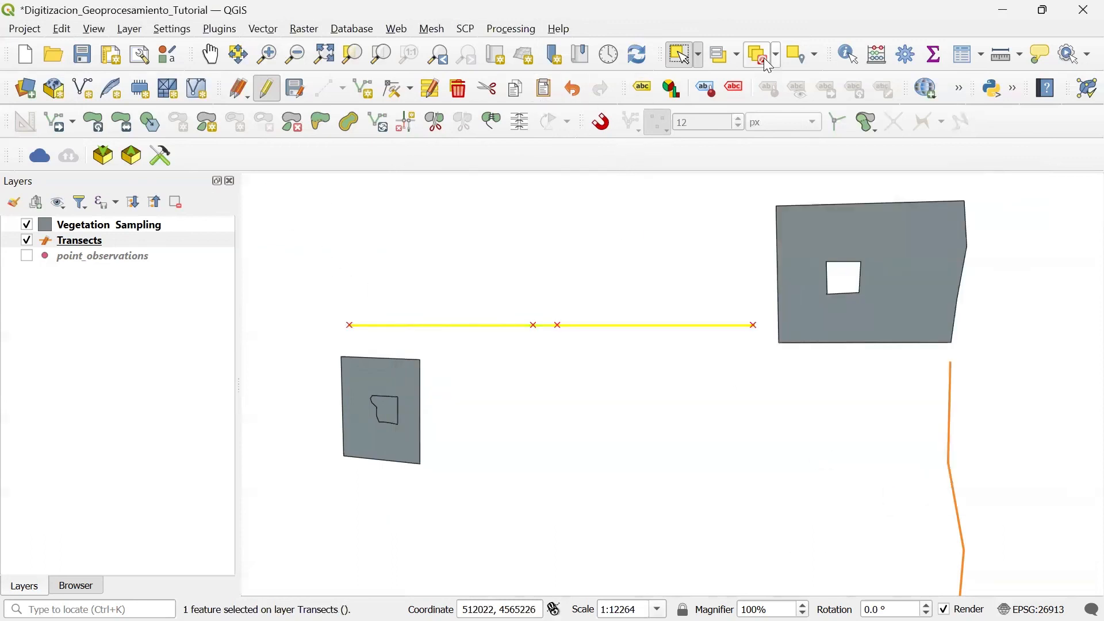
{"action": "left_click", "coordinate": [765, 58]}
{"action": "left_click_drag", "start_coordinate": [693, 326], "coordinate": [706, 348]}
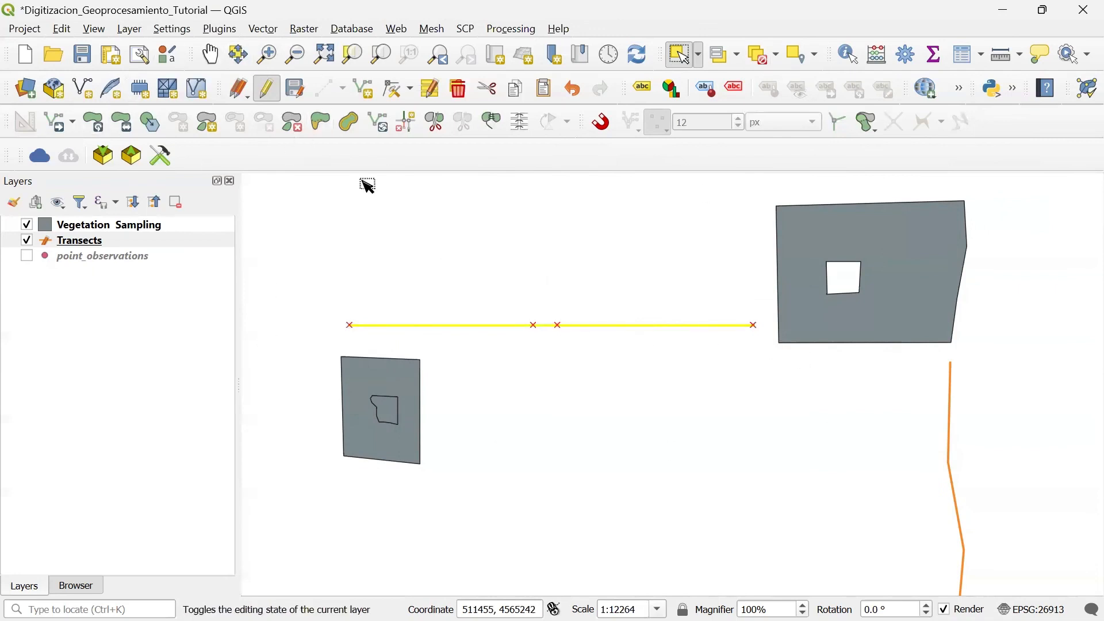
Step: Save the Transects layer edits, stop editing the layer, and deselect the merged line
{"action": "left_click", "coordinate": [296, 89]}
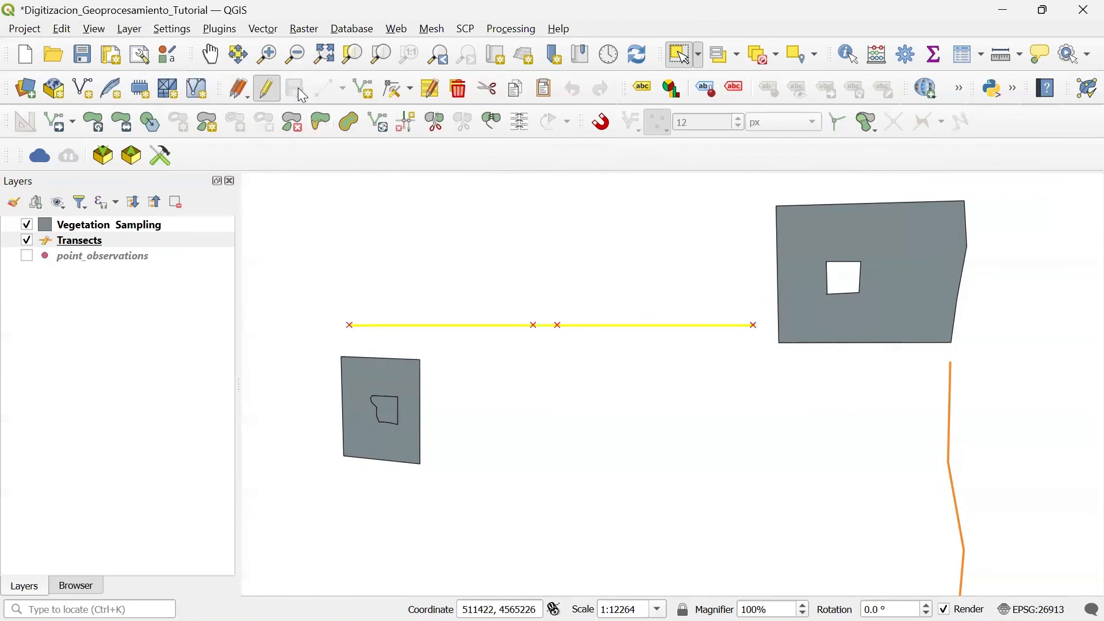
{"action": "scroll", "coordinate": [485, 266], "scroll_direction": "down", "scroll_amount": 1}
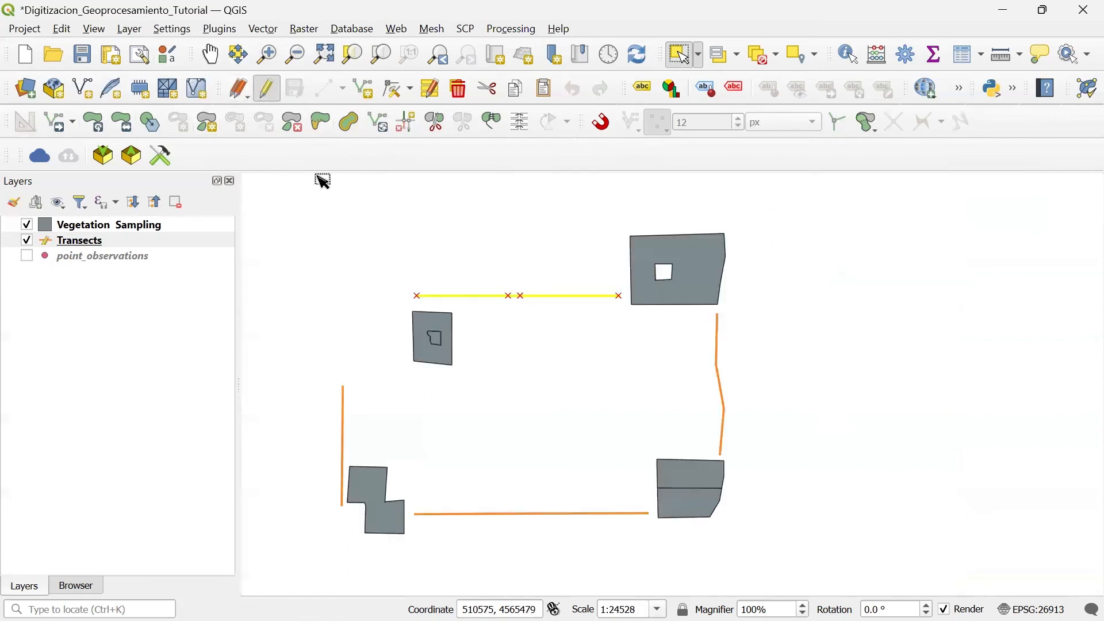
{"action": "left_click", "coordinate": [279, 86]}
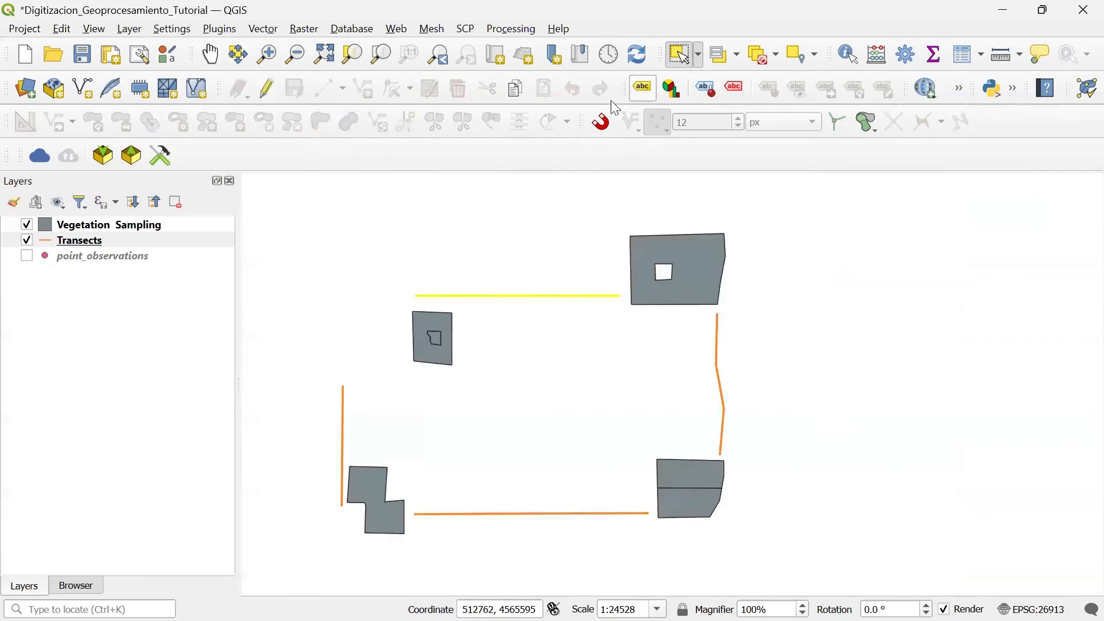
{"action": "left_click", "coordinate": [707, 302]}
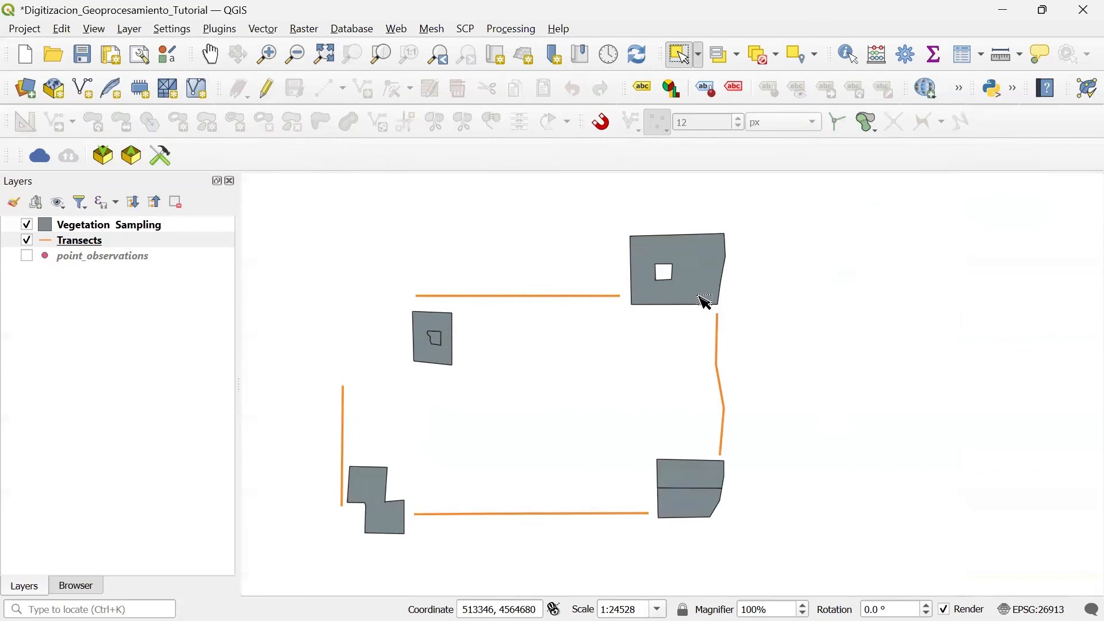